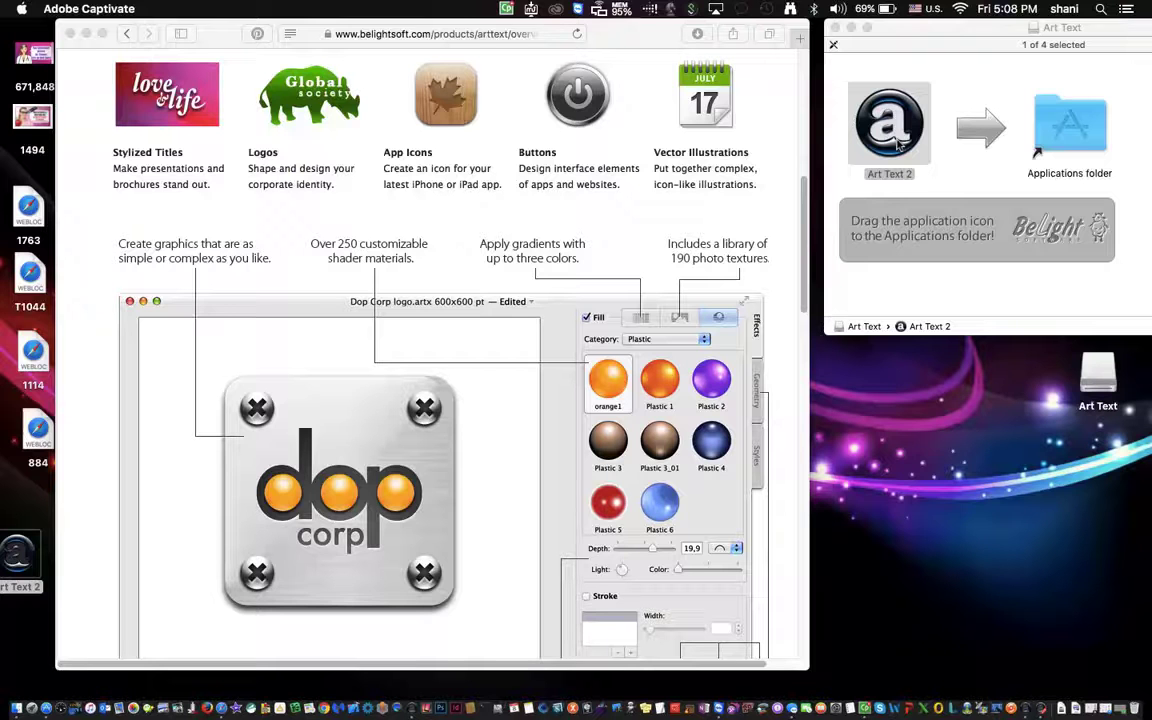
Step: Install Art Text 2 into Applications, launch it, minimise Safari and close the untitled document
{"action": "left_click_drag", "start_coordinate": [899, 143], "coordinate": [1080, 140]}
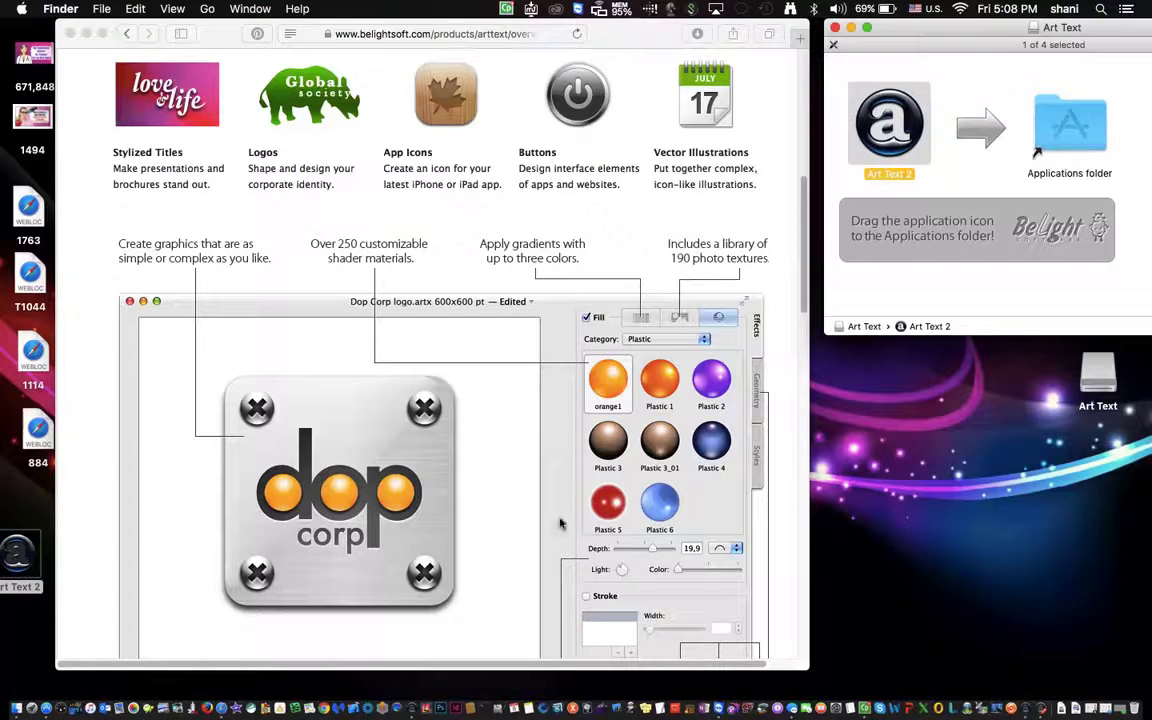
{"action": "left_click", "coordinate": [1040, 708]}
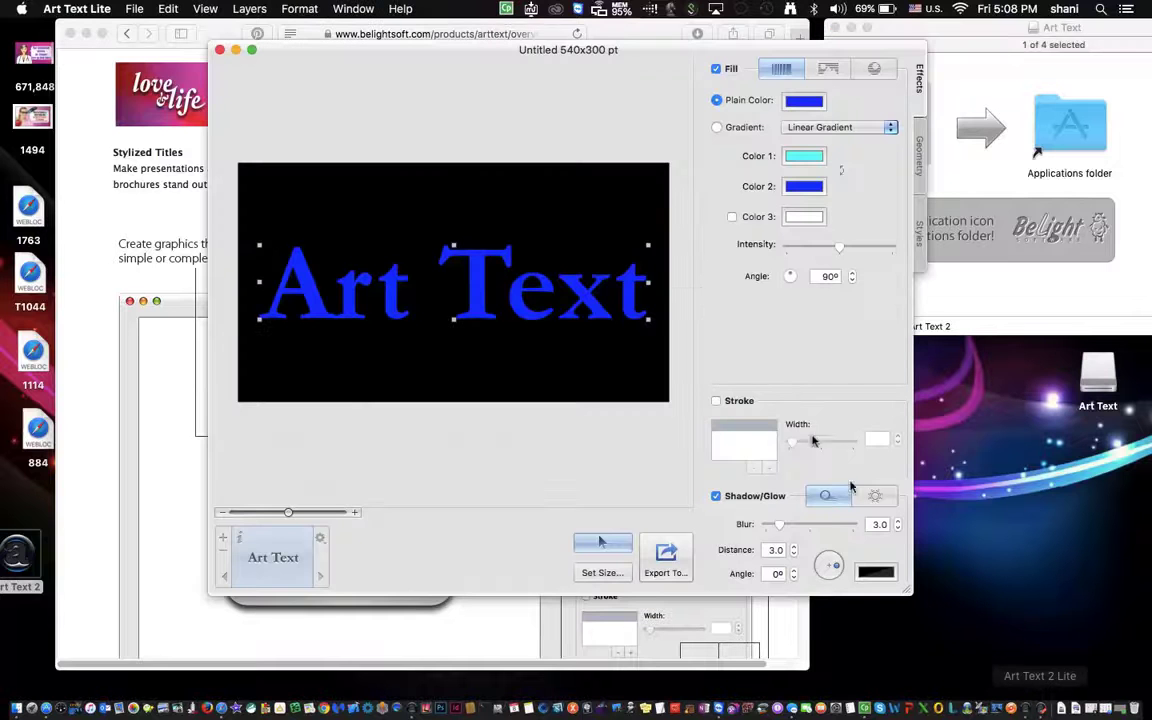
{"action": "left_click", "coordinate": [87, 35]}
{"action": "left_click_drag", "start_coordinate": [614, 44], "coordinate": [552, 25]}
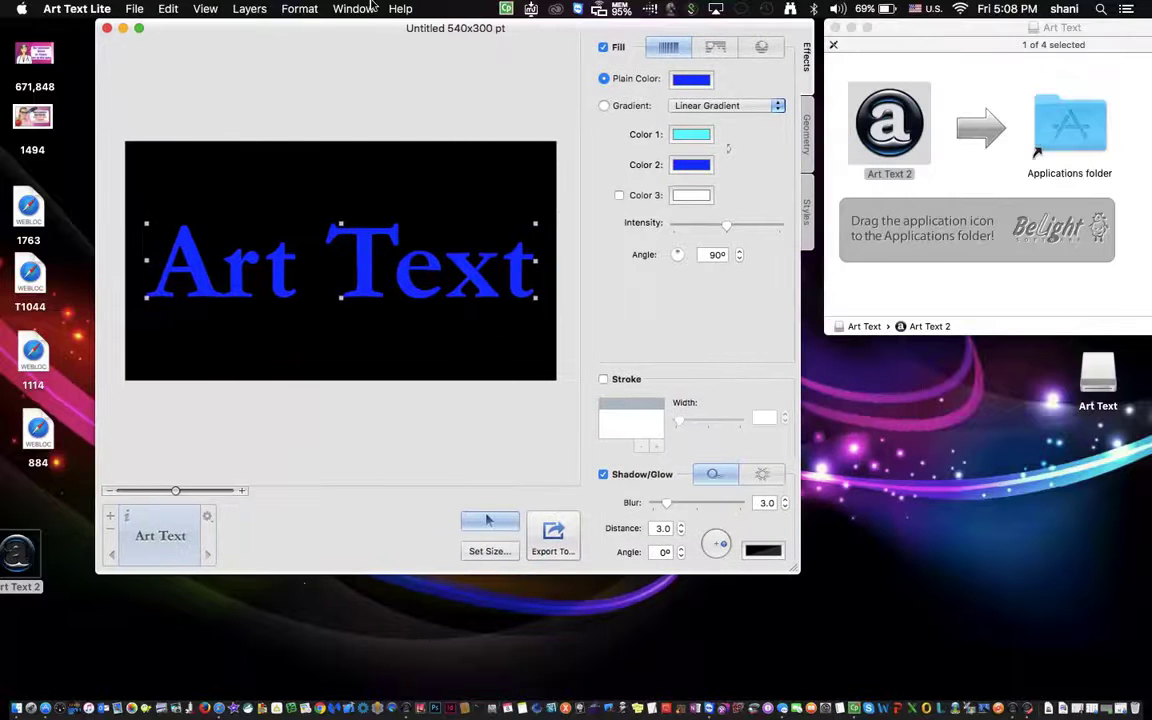
{"action": "left_click", "coordinate": [107, 28]}
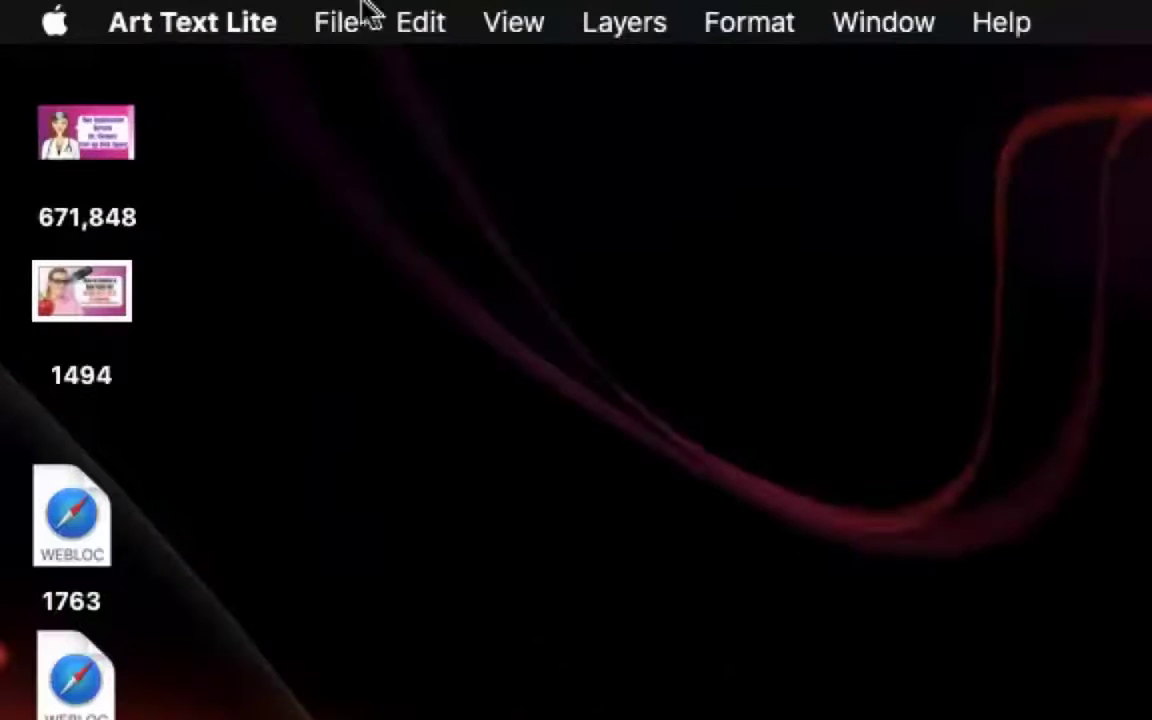
Step: Open File > Template Gallery and page back through its templates
{"action": "left_click", "coordinate": [340, 14]}
{"action": "left_click", "coordinate": [350, 82]}
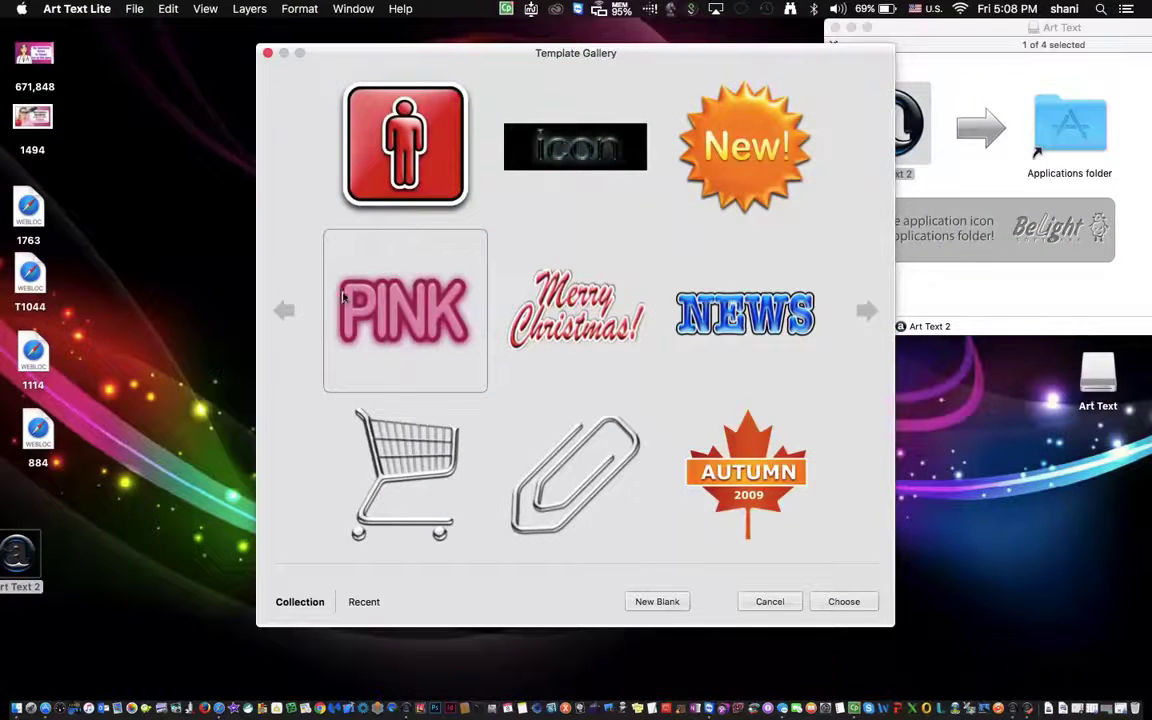
{"action": "left_click", "coordinate": [284, 312]}
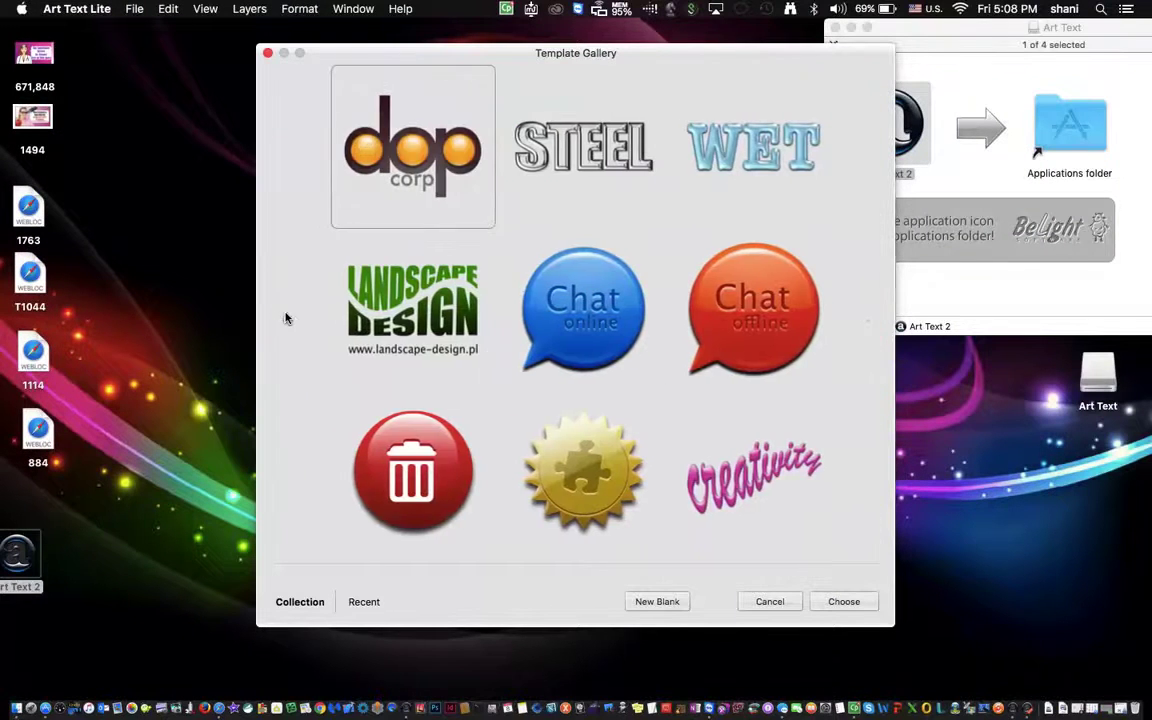
{"action": "left_click", "coordinate": [285, 318]}
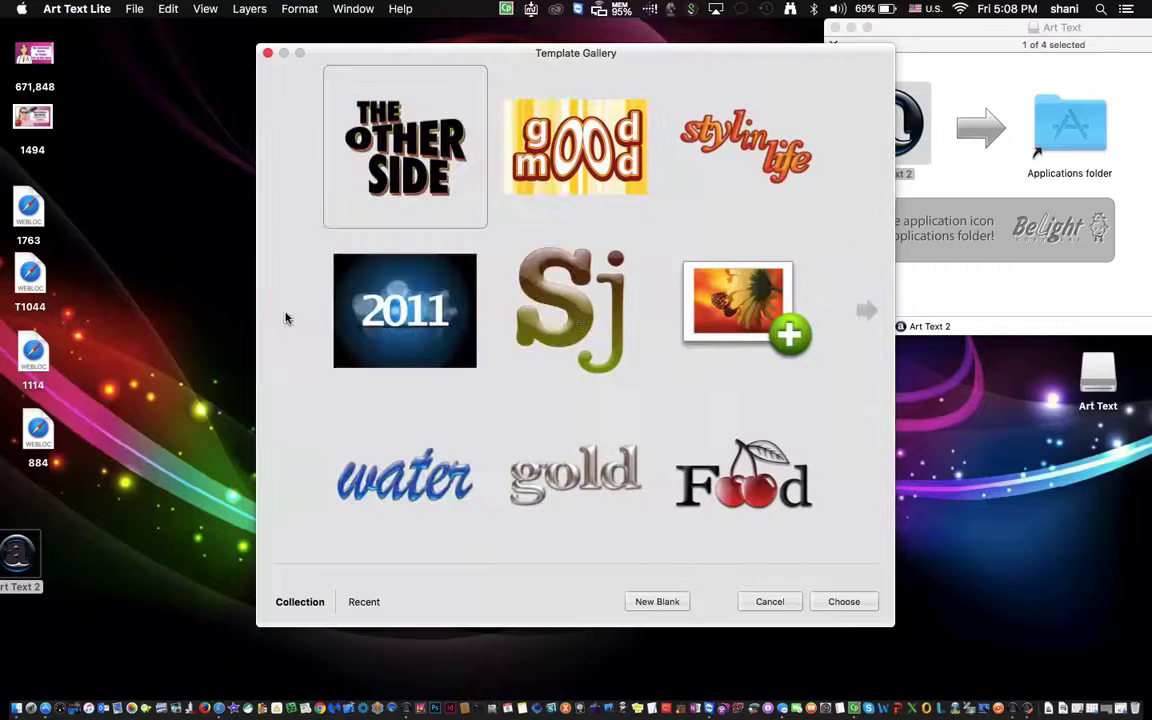
Step: Page forward and back through the collection, then select the gold template
{"action": "left_click", "coordinate": [866, 311]}
{"action": "left_click", "coordinate": [866, 311]}
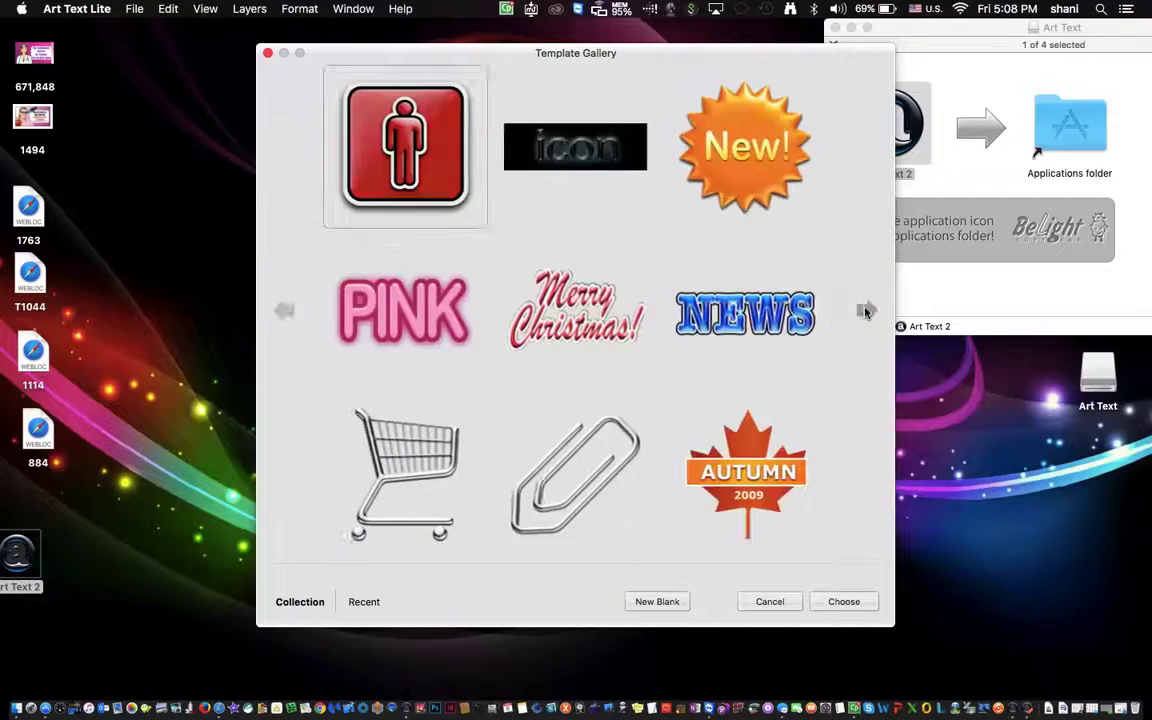
{"action": "left_click", "coordinate": [866, 312]}
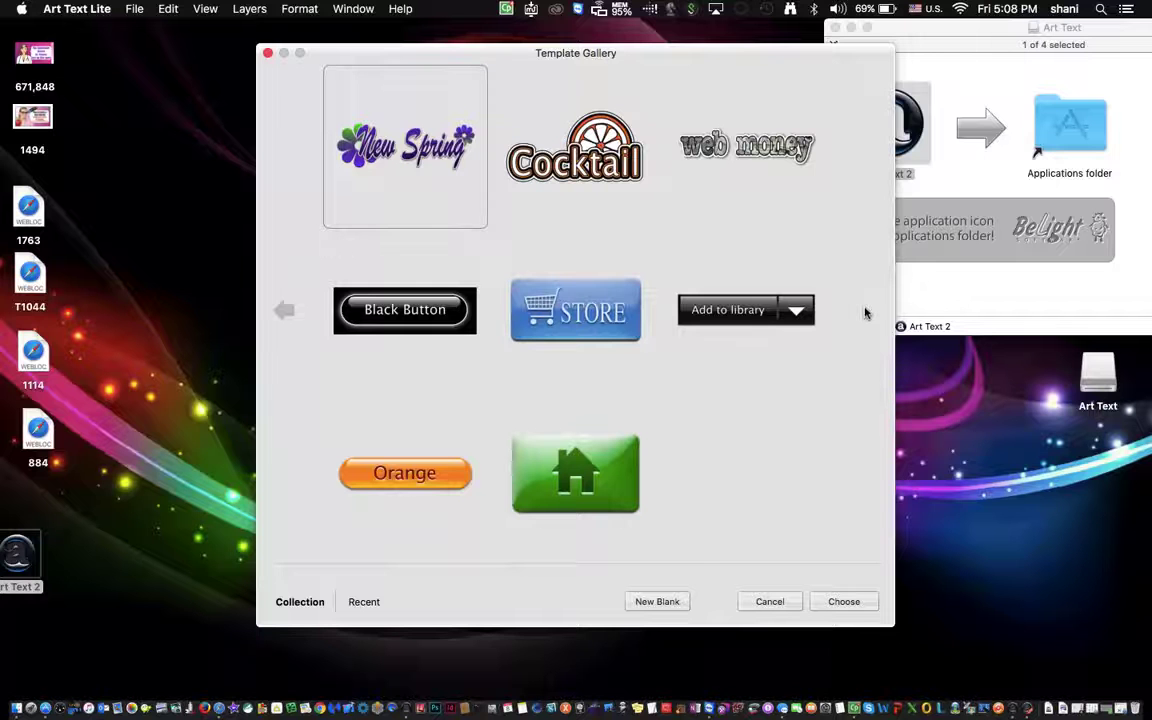
{"action": "left_click", "coordinate": [285, 312]}
{"action": "left_click", "coordinate": [285, 312]}
{"action": "left_click", "coordinate": [288, 312]}
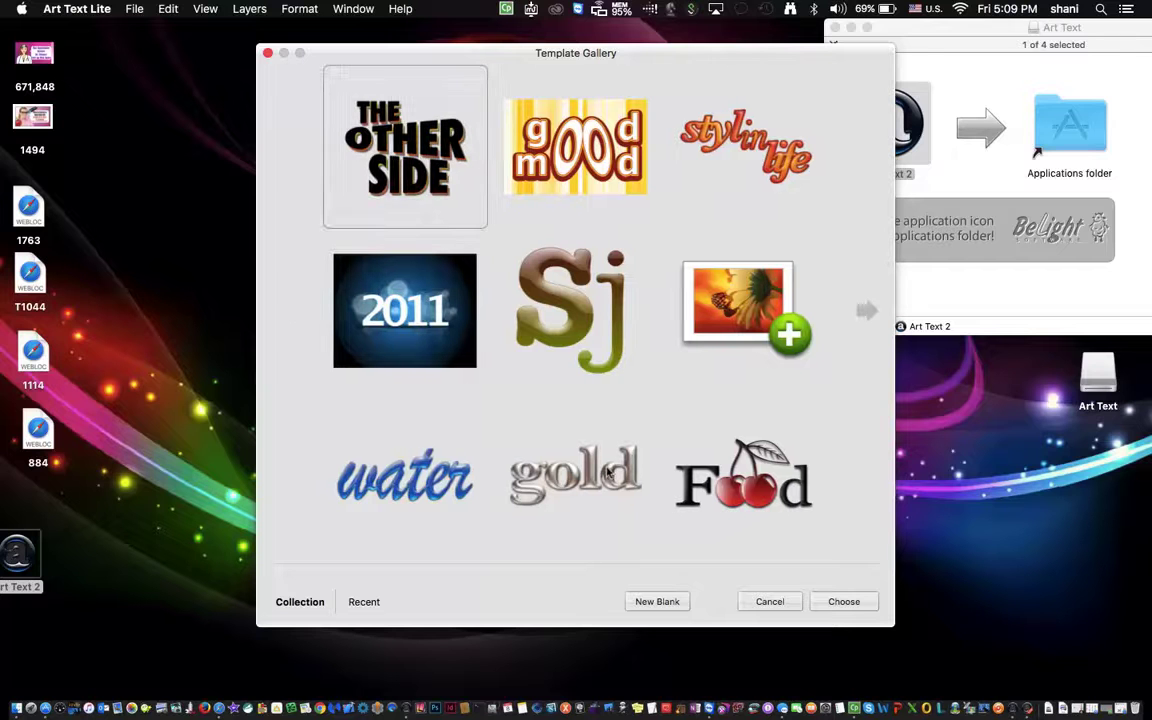
{"action": "left_click", "coordinate": [607, 471]}
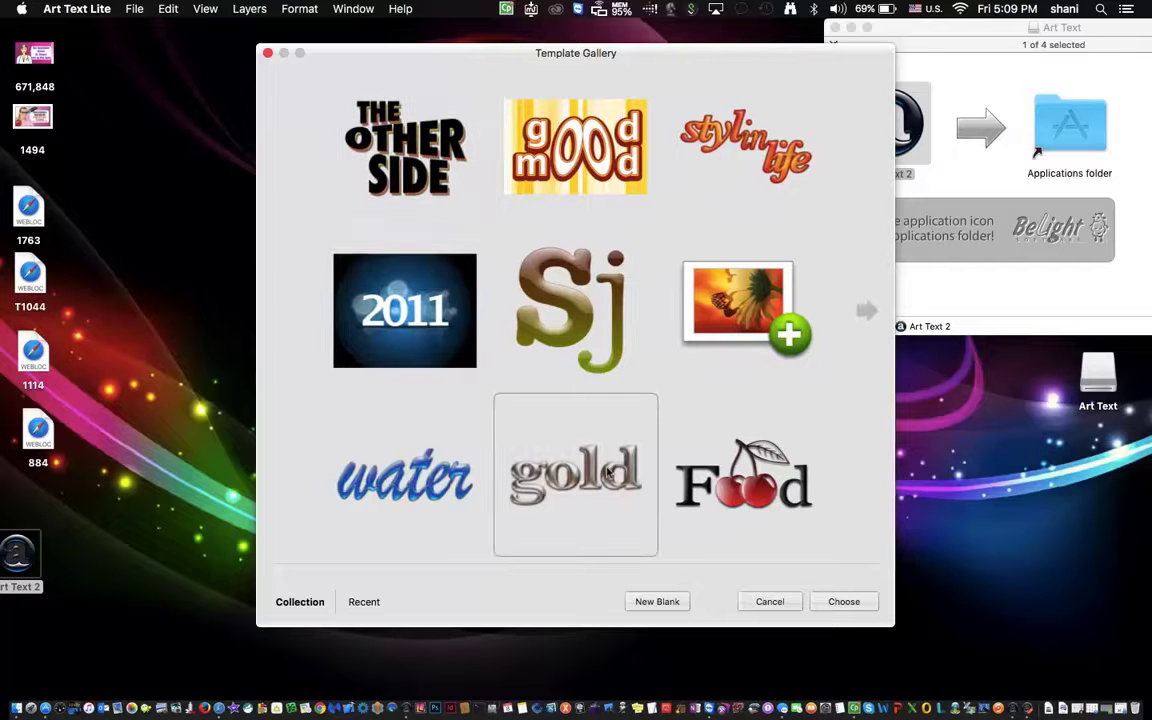
Step: Create a document from the gold template and fill its text with the Water_1 shader
{"action": "left_click", "coordinate": [843, 602]}
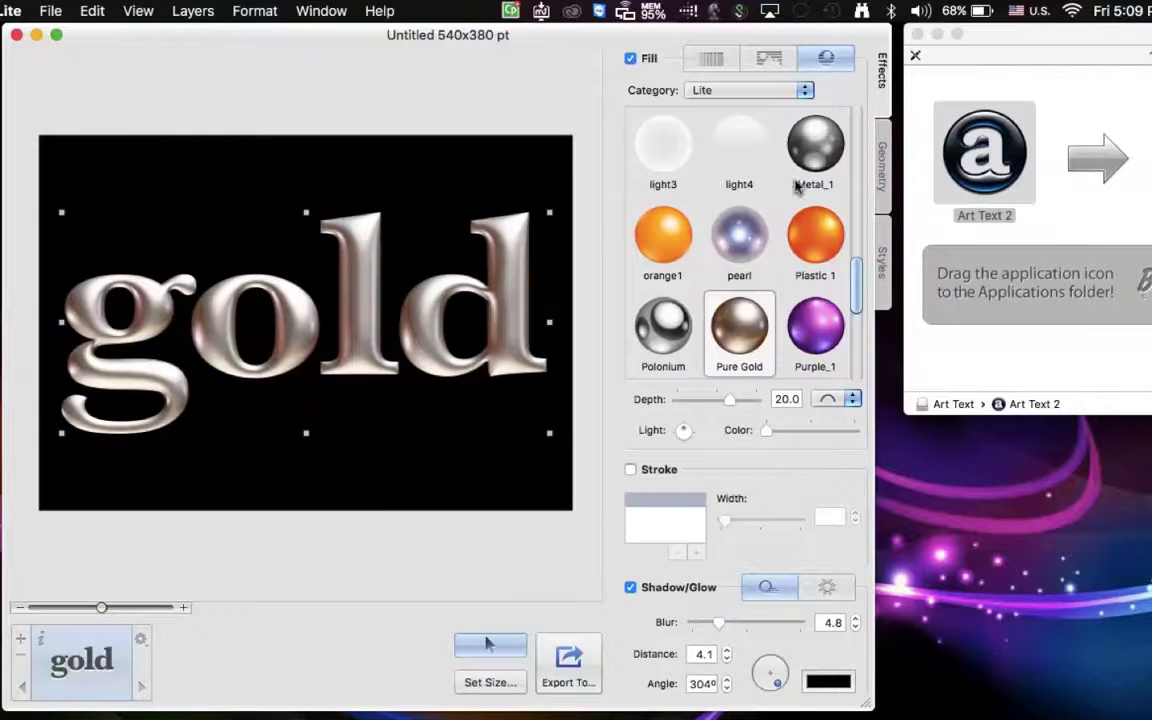
{"action": "left_click", "coordinate": [822, 333]}
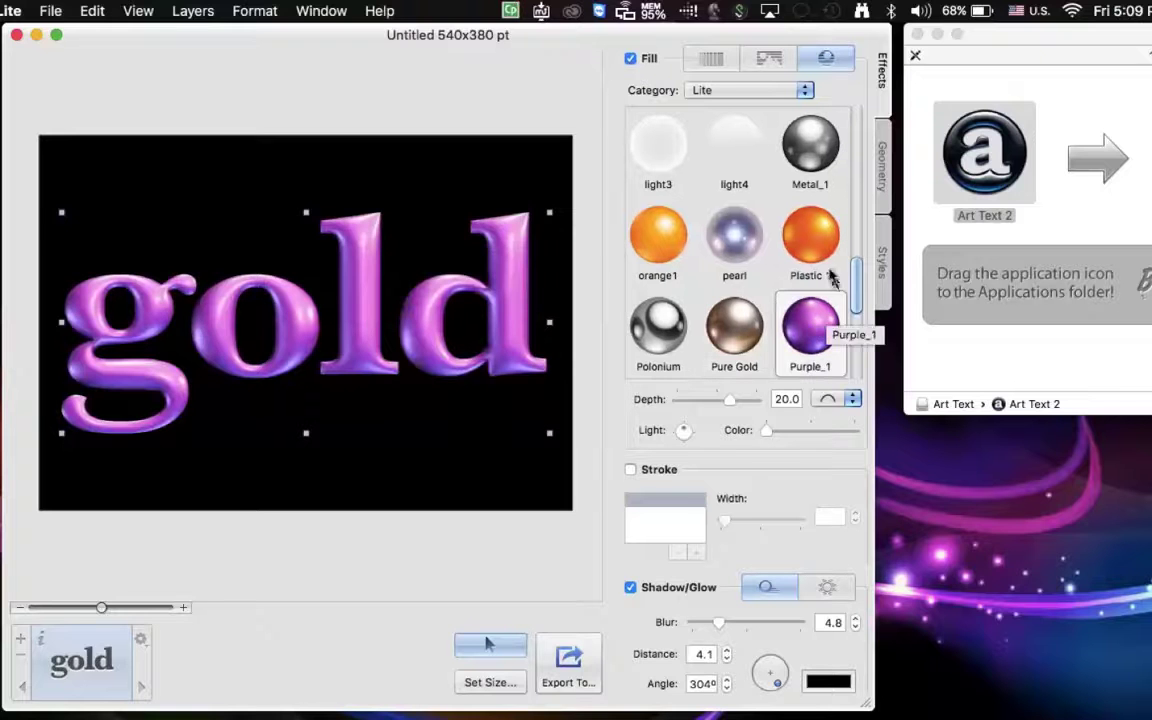
{"action": "left_click", "coordinate": [825, 235]}
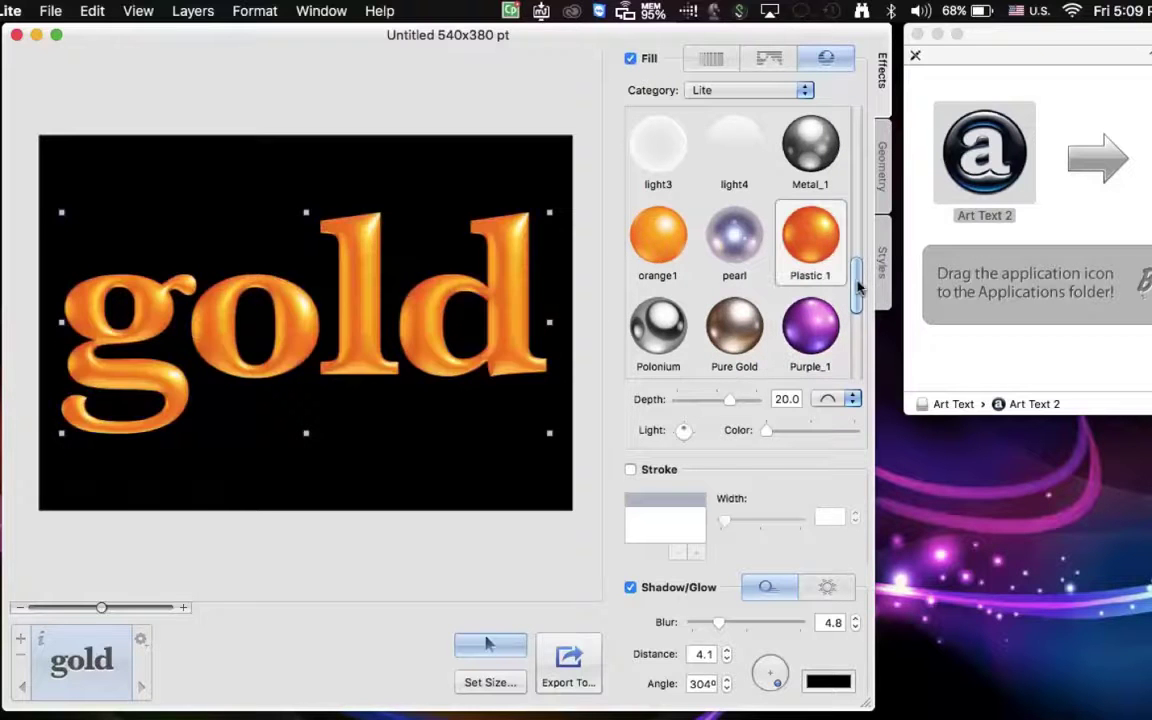
{"action": "scroll", "coordinate": [860, 283], "scroll_direction": "down", "scroll_amount": 3}
{"action": "left_click", "coordinate": [810, 243]}
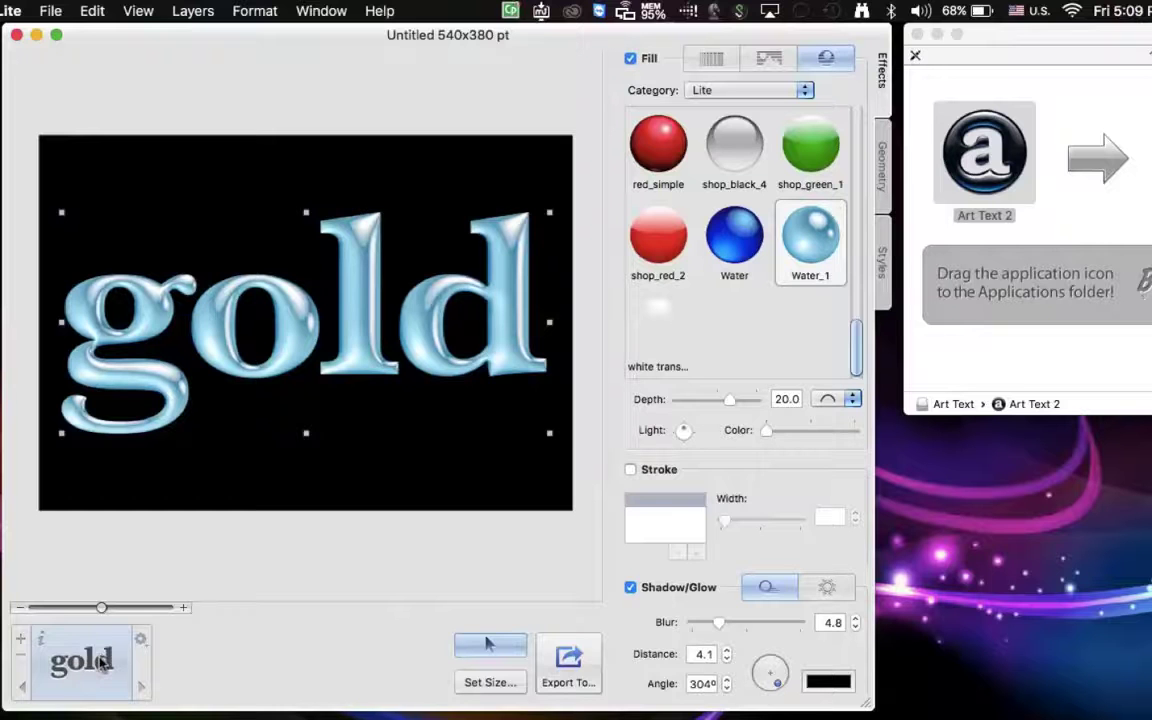
Step: Replace the layer text 'gold' with 'Mac' in the Layer Content editor
{"action": "double_click", "coordinate": [100, 662]}
{"action": "left_click_drag", "start_coordinate": [334, 478], "coordinate": [176, 445]}
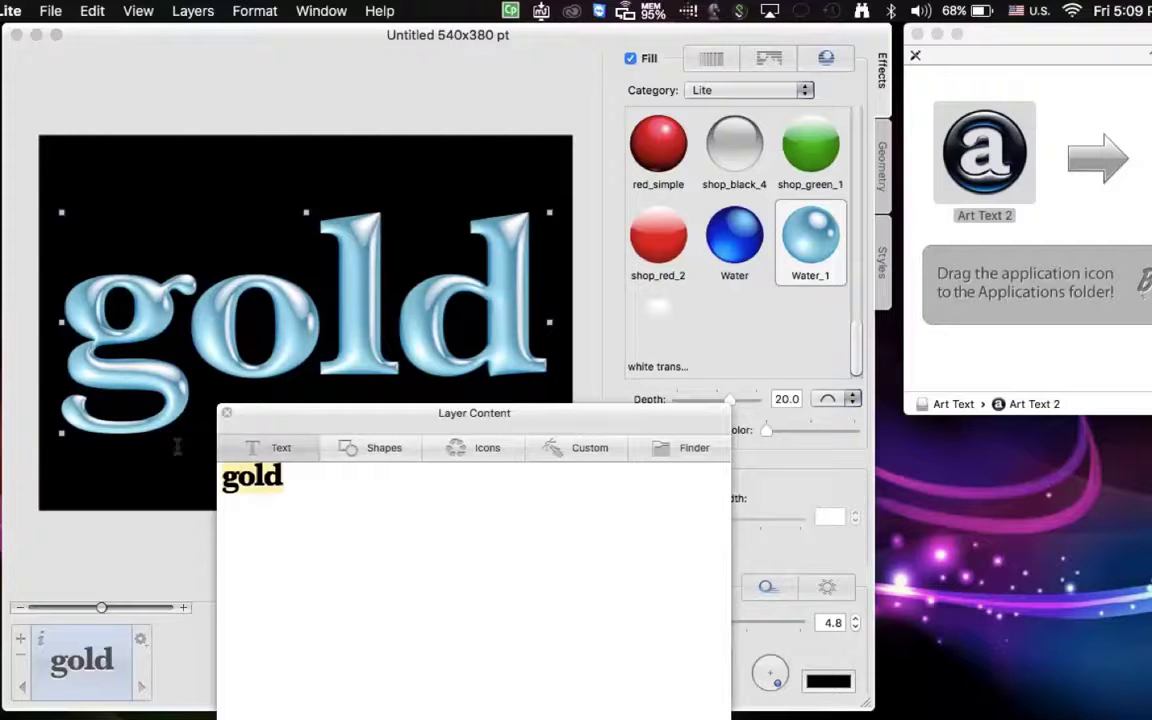
{"action": "type", "text": "Mac"}
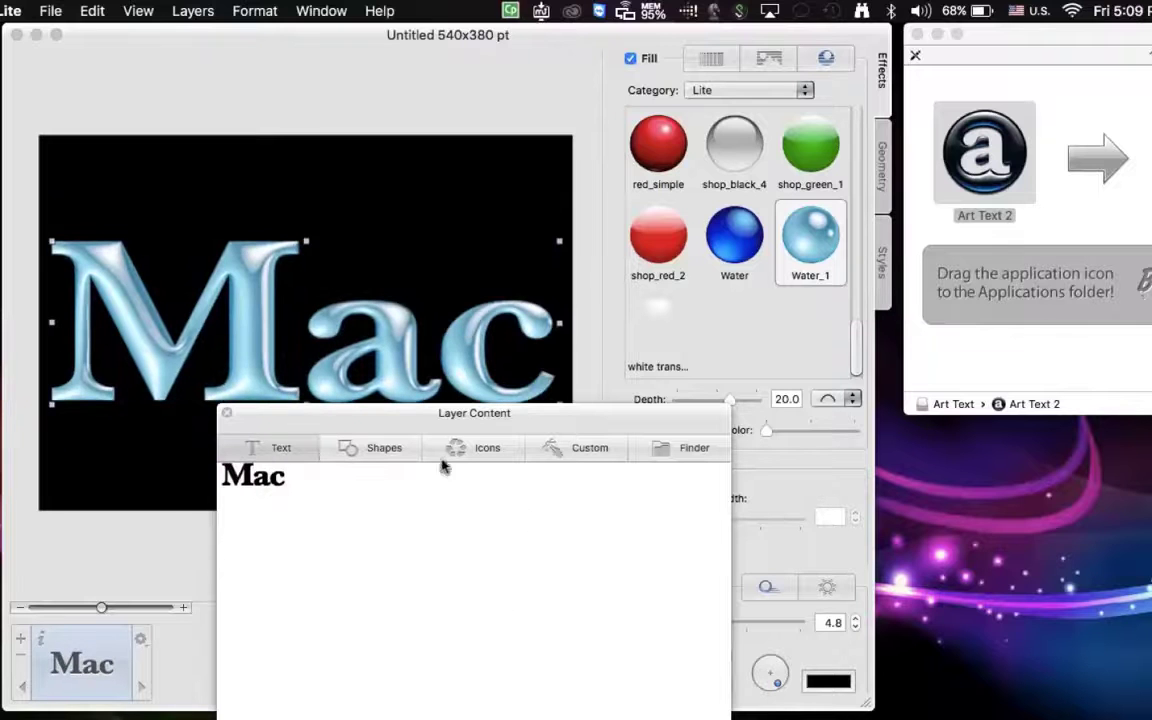
{"action": "left_click", "coordinate": [224, 412]}
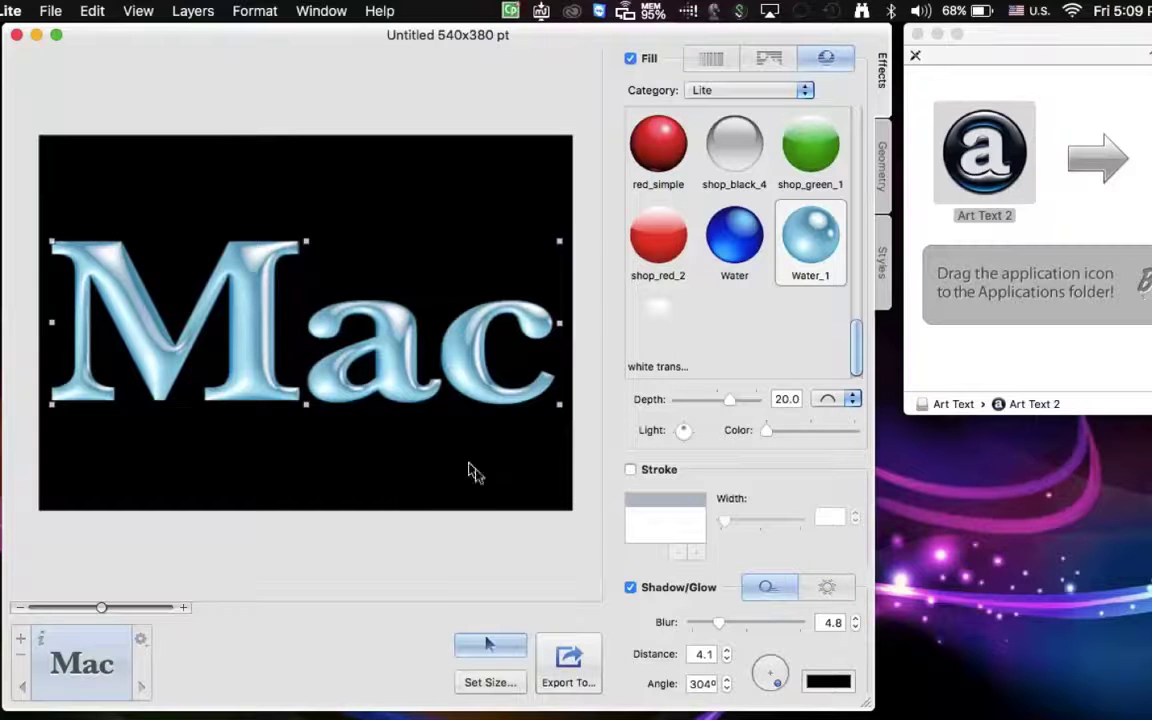
Step: Open the Export To menu showing Clipboard, File and Share options
{"action": "left_click", "coordinate": [587, 668]}
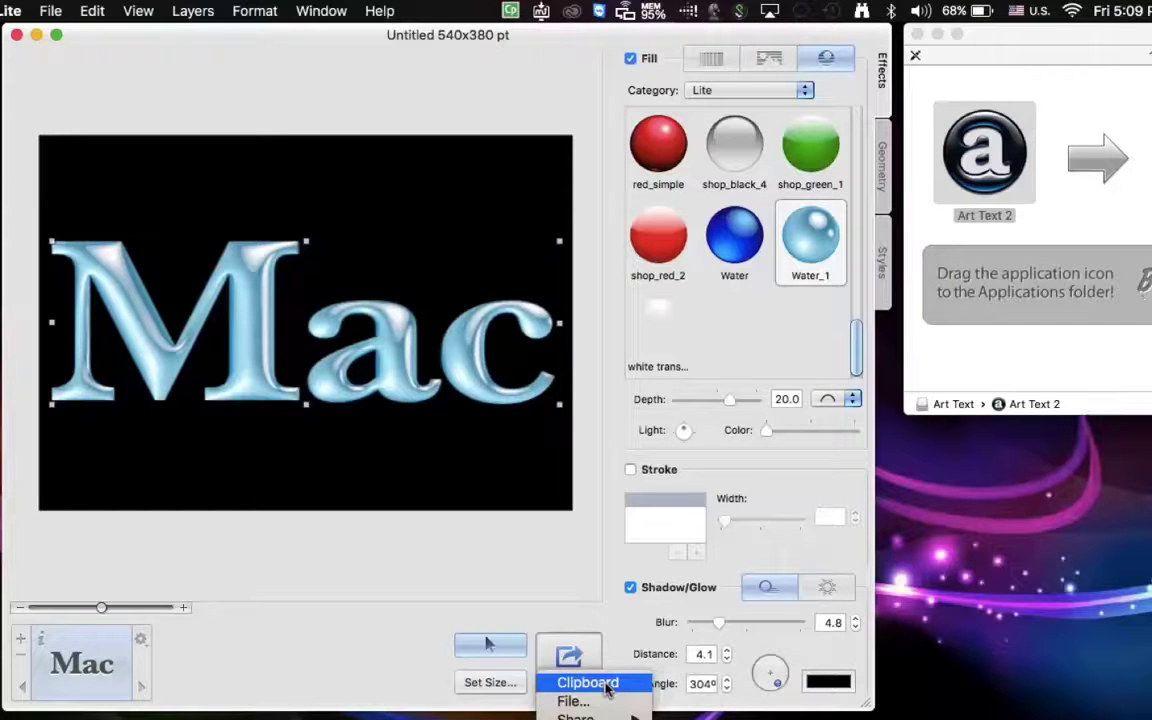
{"action": "mouse_move", "coordinate": [600, 716]}
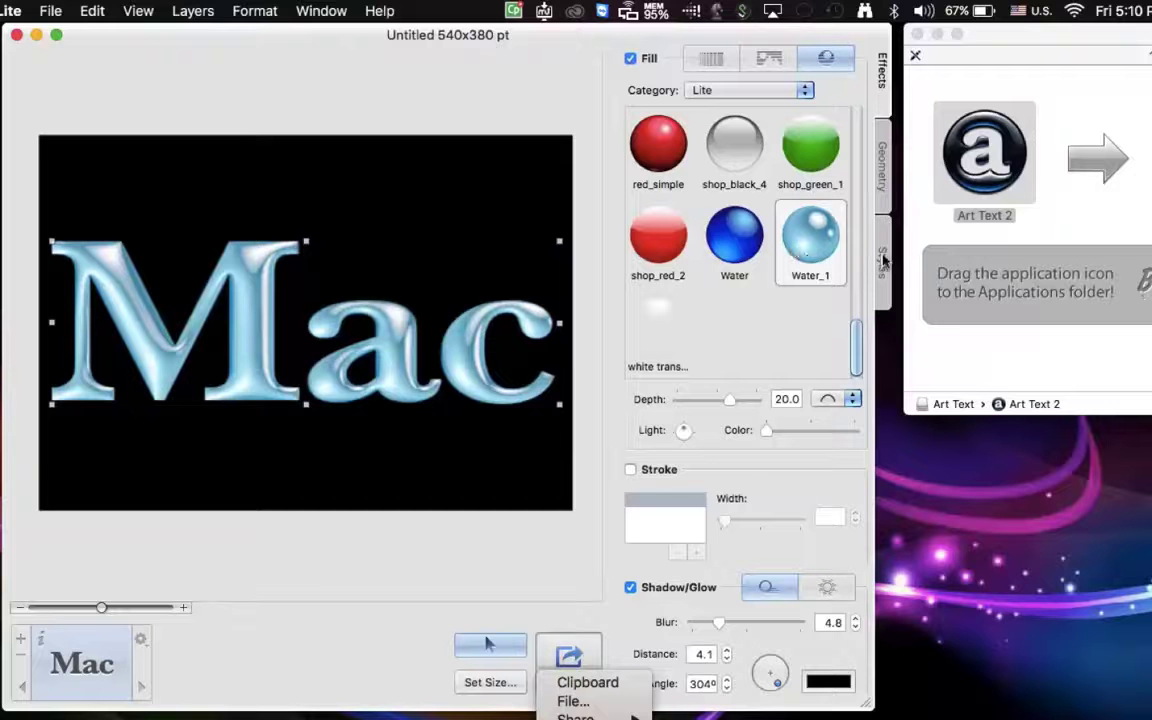
Step: Dismiss the export menu and try the Art3 image texture and plain colour fills
{"action": "left_click", "coordinate": [787, 60]}
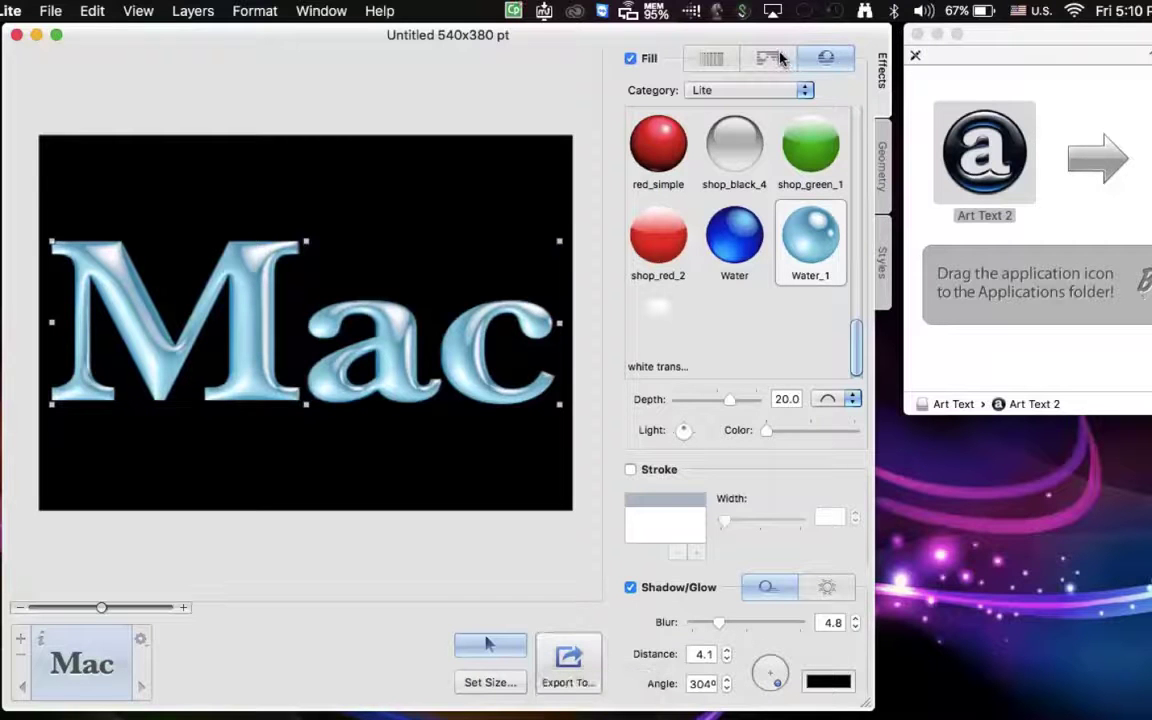
{"action": "left_click", "coordinate": [776, 58]}
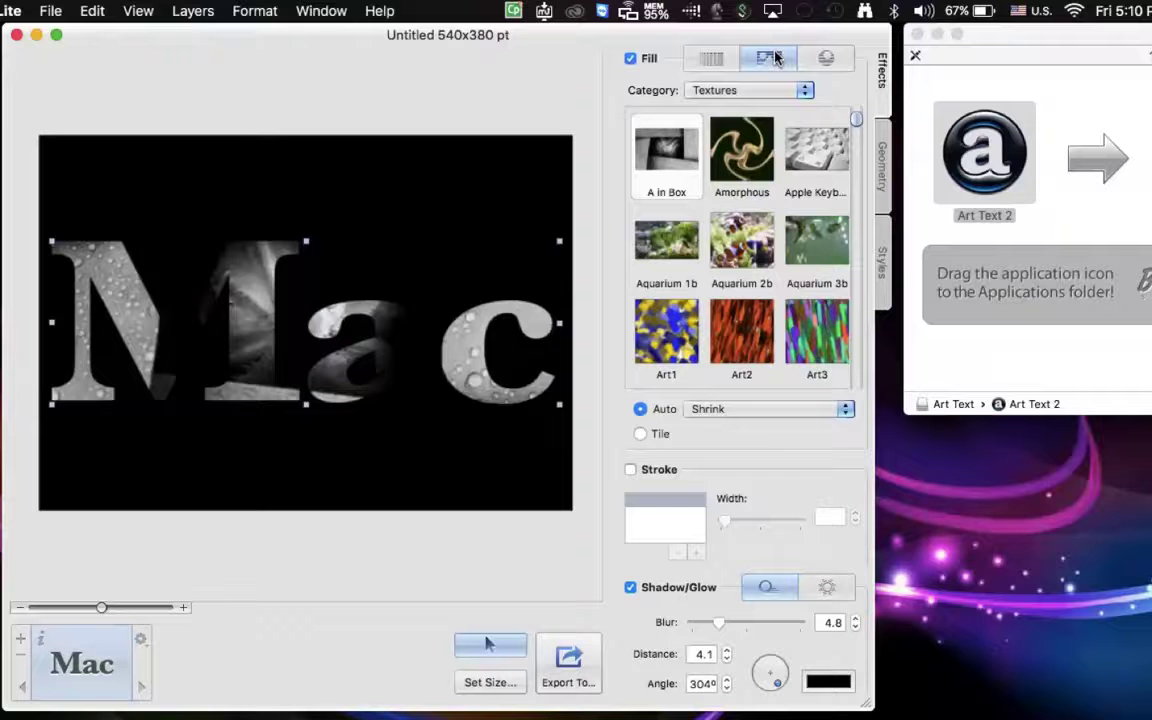
{"action": "left_click", "coordinate": [792, 330]}
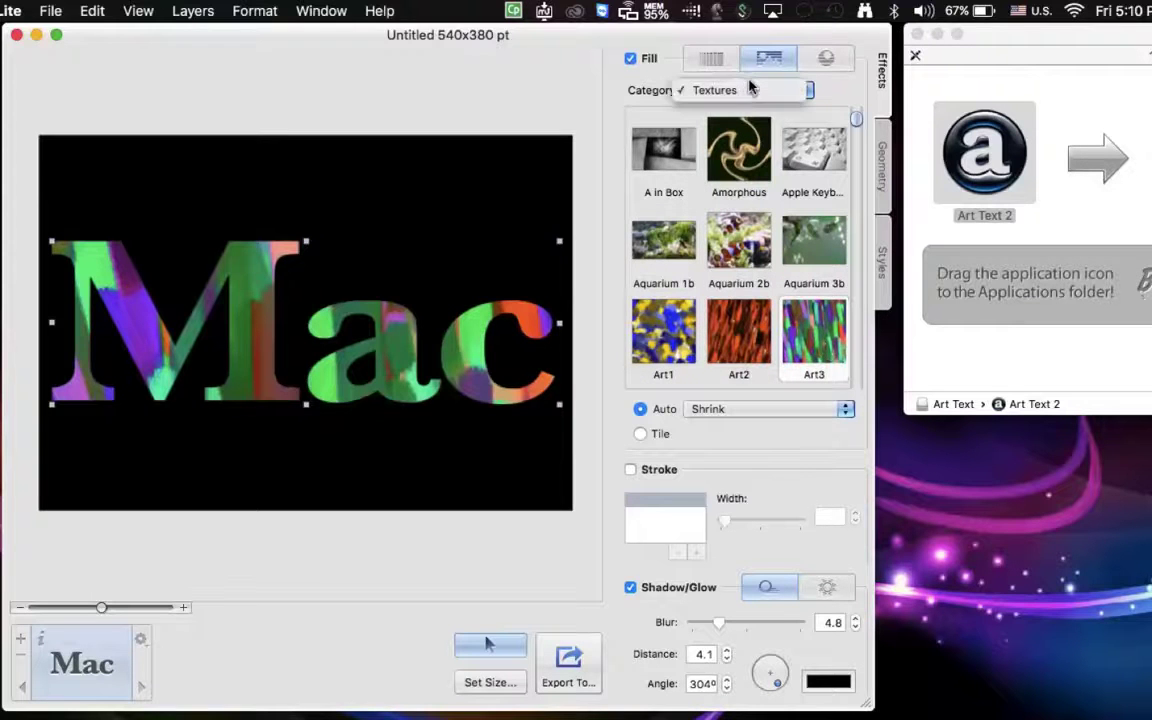
{"action": "left_click", "coordinate": [708, 58]}
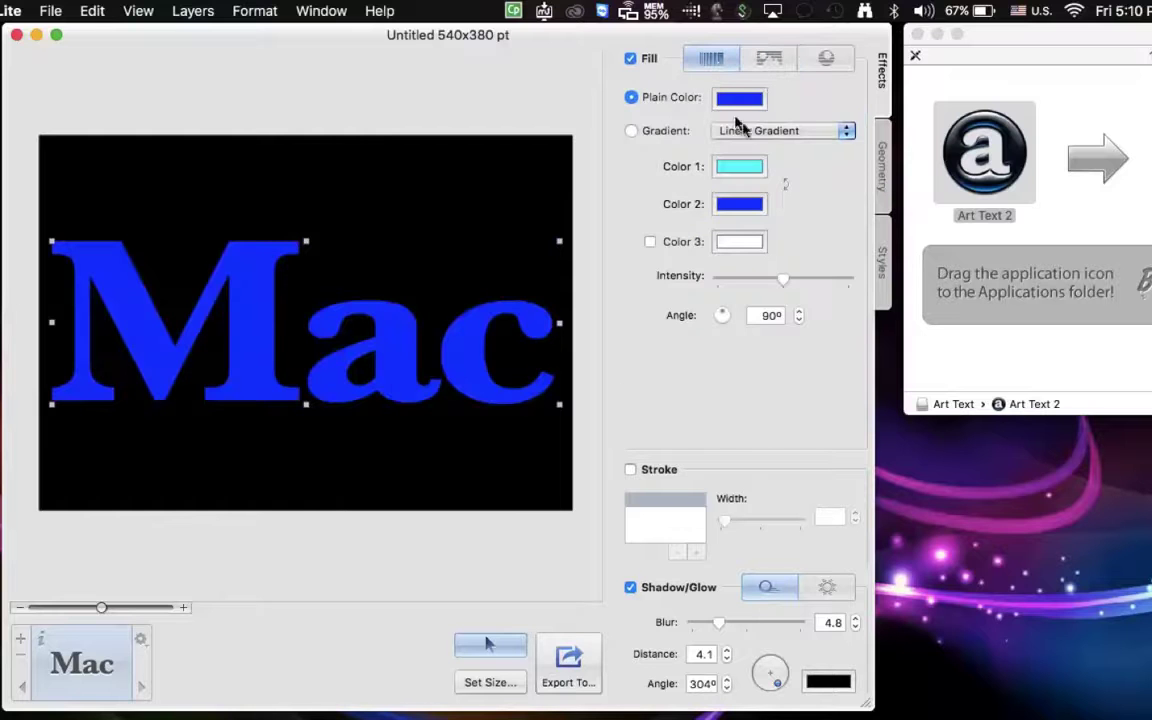
Step: Give Mac a glossy Pure Gold material fill and bring up the preset Styles list
{"action": "left_click", "coordinate": [826, 57]}
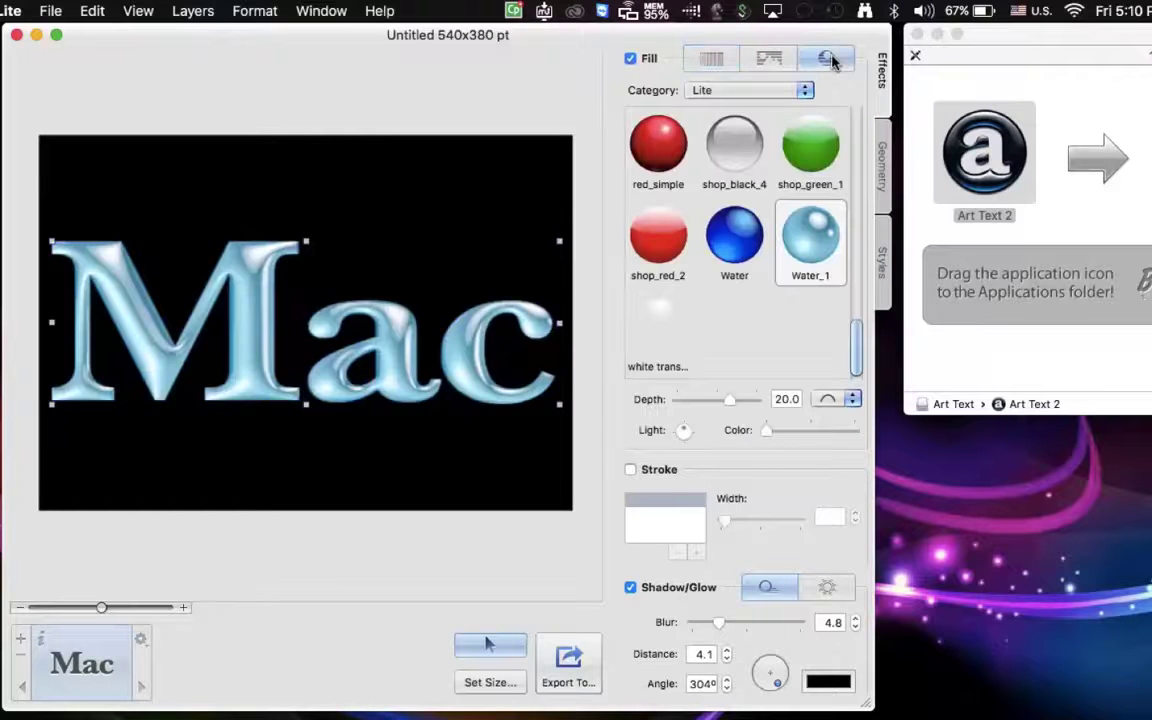
{"action": "left_click", "coordinate": [818, 176]}
{"action": "scroll", "coordinate": [806, 290], "scroll_direction": "up", "scroll_amount": 2}
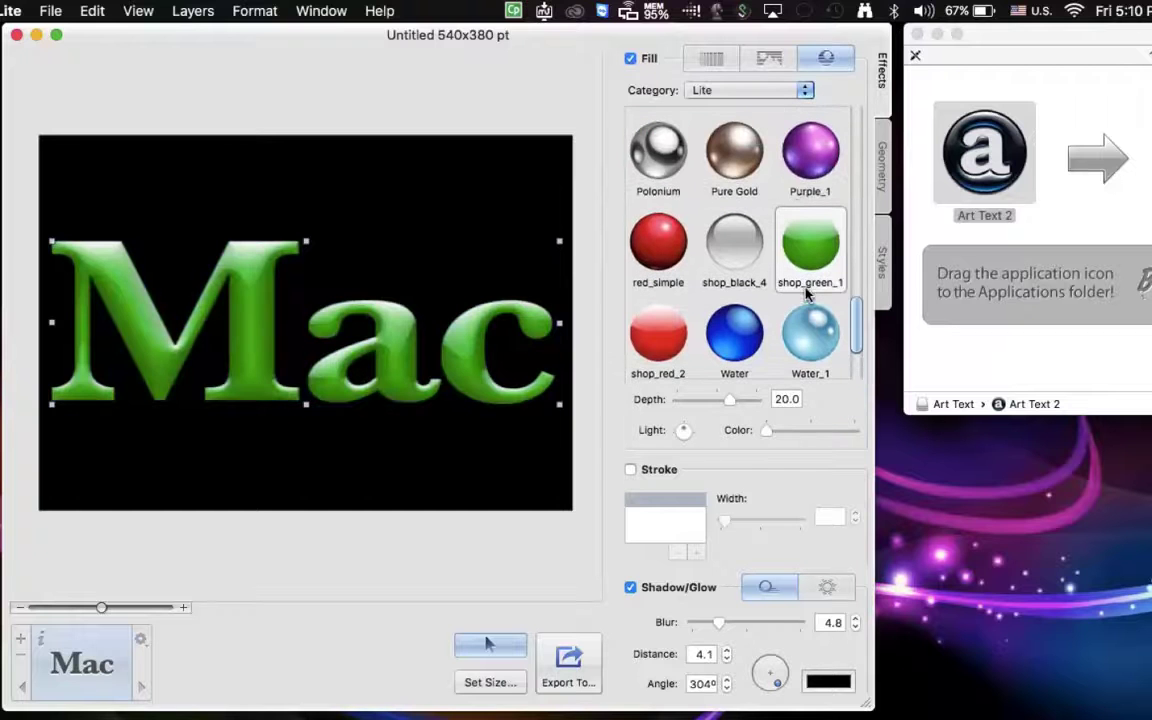
{"action": "left_click", "coordinate": [737, 163]}
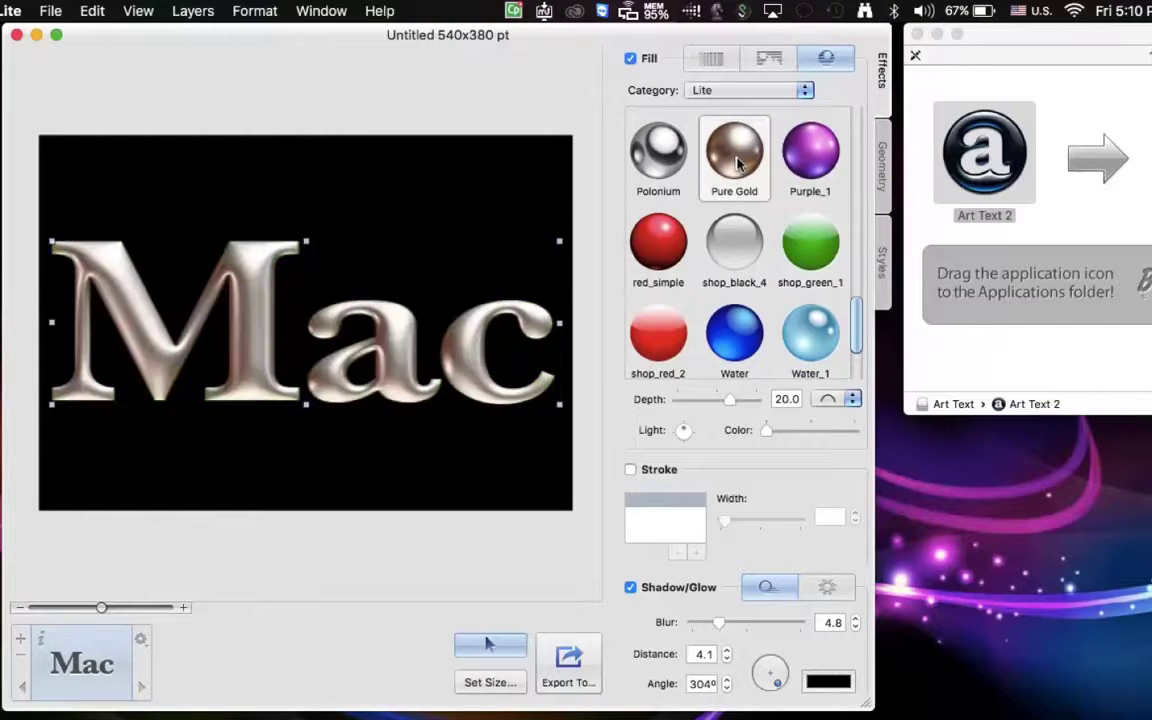
{"action": "left_click", "coordinate": [883, 257]}
Step: Apply the pink neon PINK preset style from the Styles list
{"action": "scroll", "coordinate": [806, 329], "scroll_direction": "down", "scroll_amount": 2}
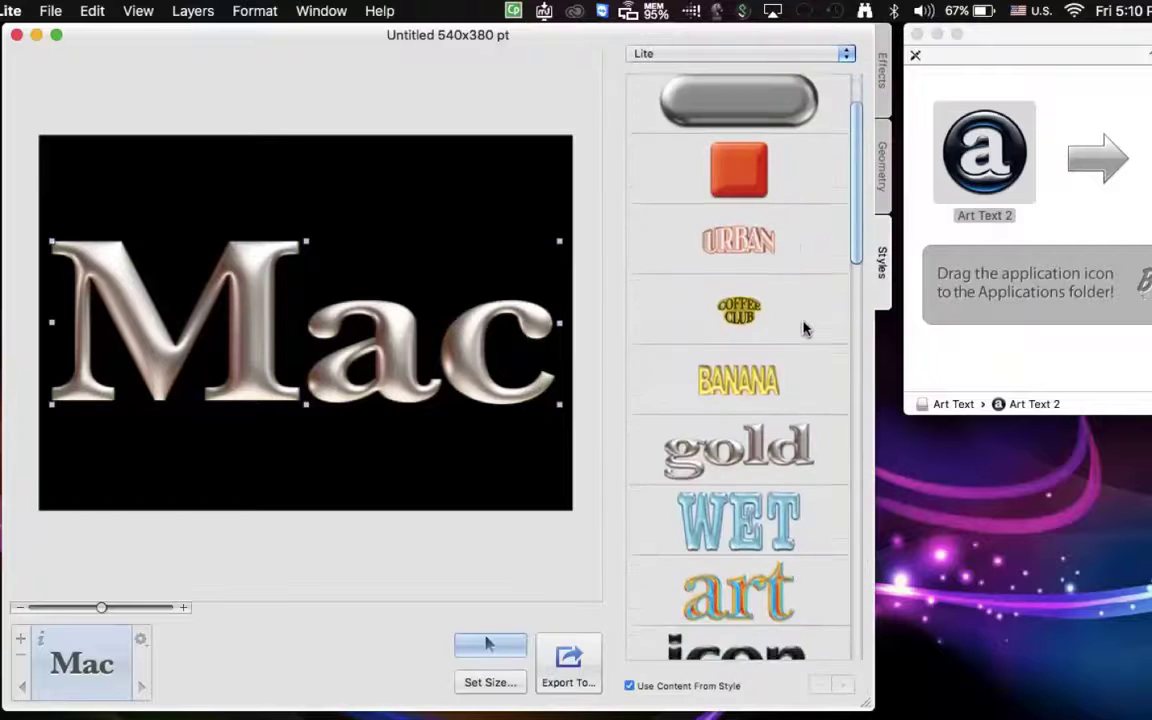
{"action": "scroll", "coordinate": [806, 329], "scroll_direction": "down", "scroll_amount": 10}
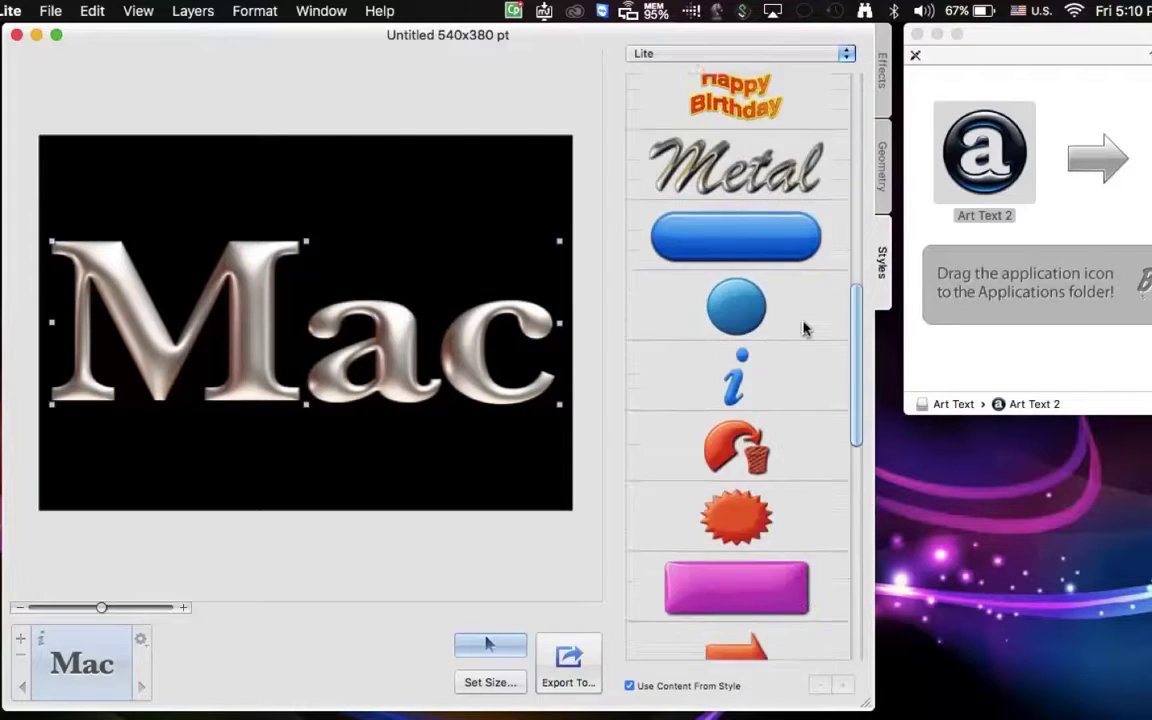
{"action": "scroll", "coordinate": [806, 329], "scroll_direction": "down", "scroll_amount": 10}
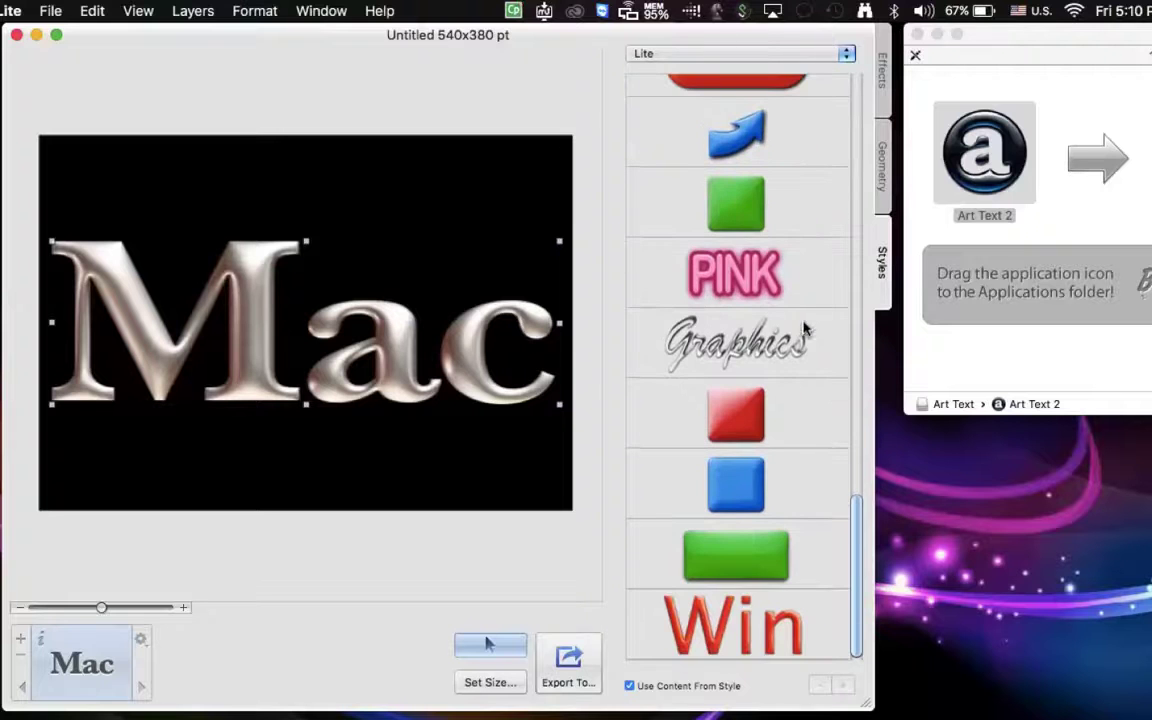
{"action": "left_click", "coordinate": [755, 292]}
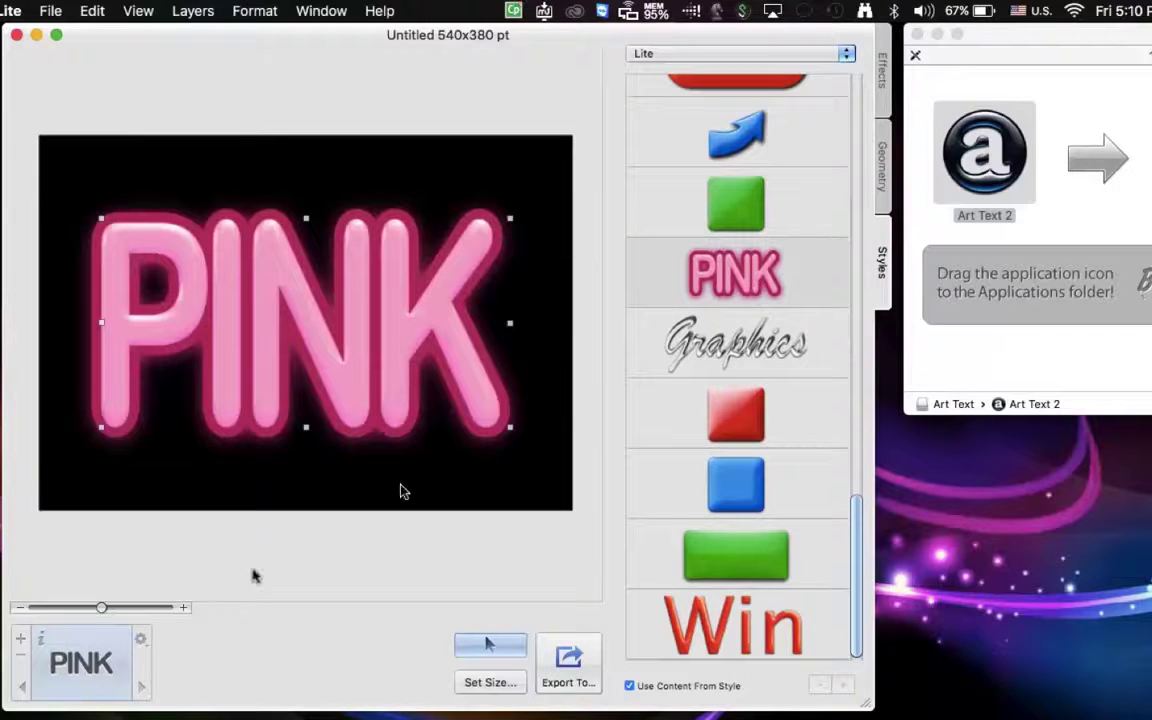
Step: Replace the layer text 'PINK' with 'Mac Tips'
{"action": "double_click", "coordinate": [85, 630]}
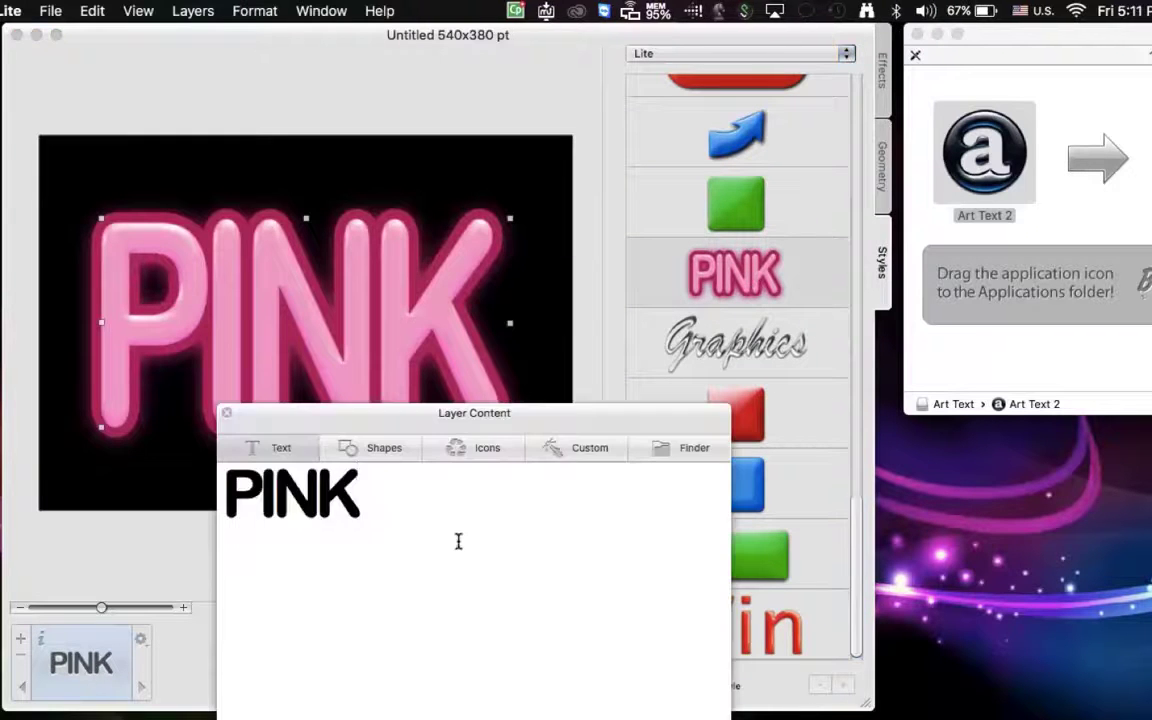
{"action": "left_click_drag", "start_coordinate": [395, 495], "coordinate": [155, 470]}
{"action": "type", "text": "Mac"}
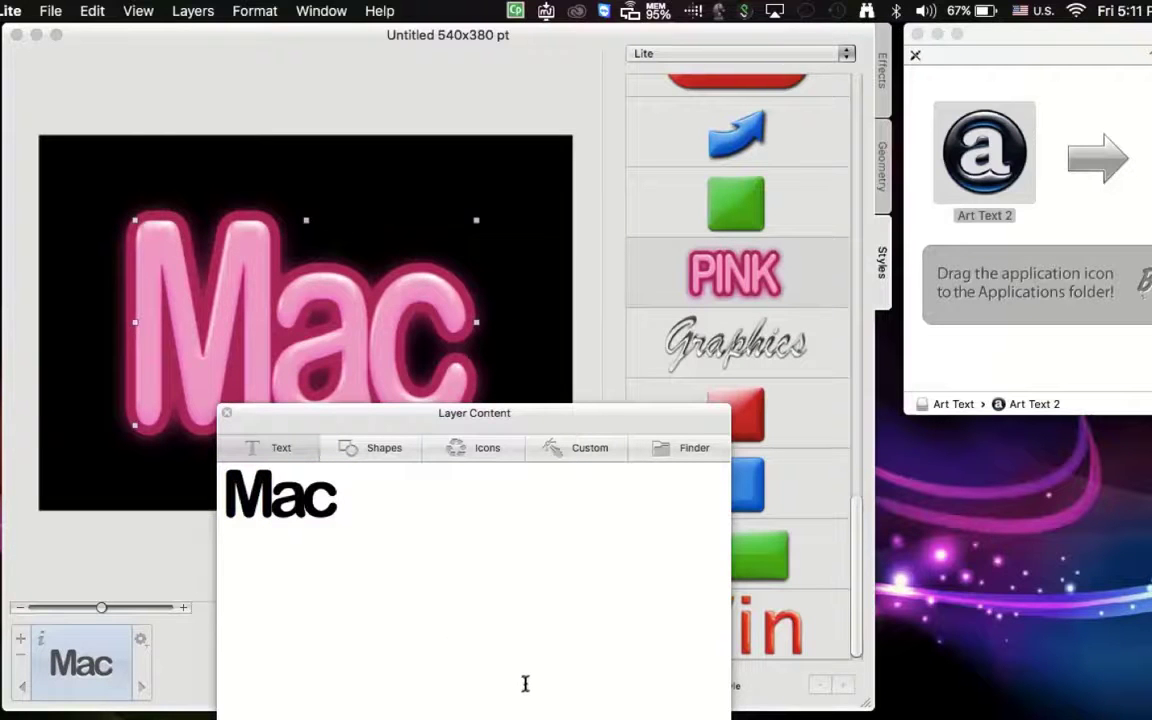
{"action": "type", "text": " Tips"}
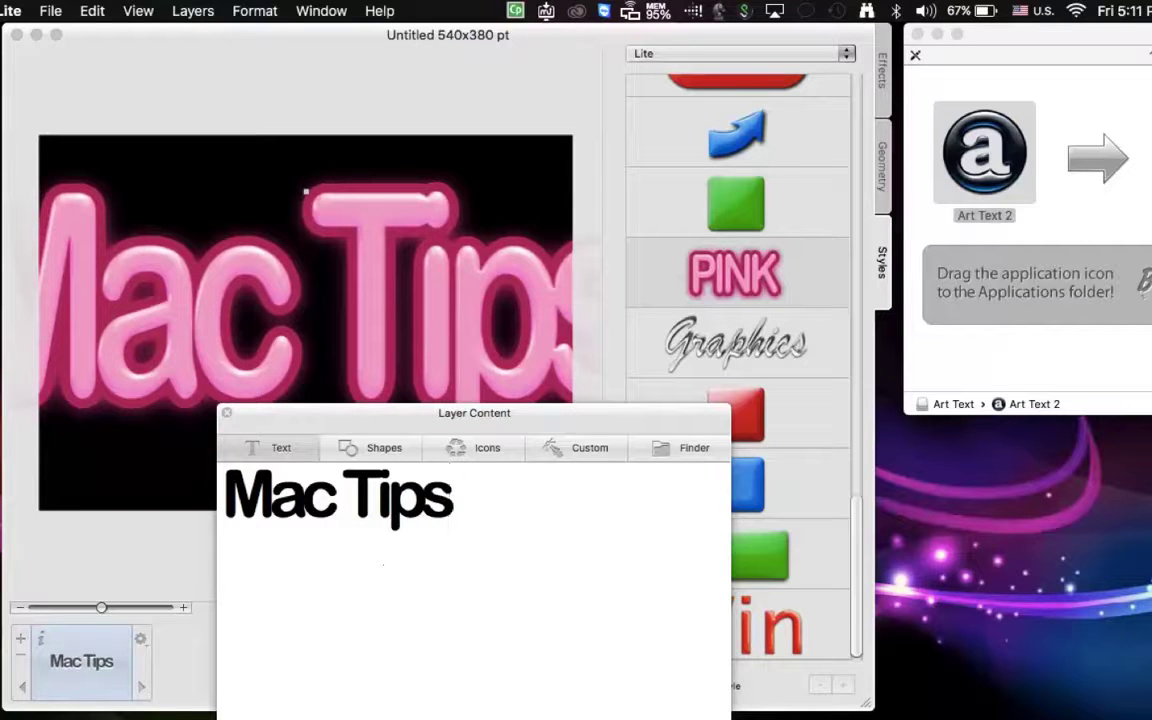
Step: Browse the Shapes, Icons and Custom content tabs, then close Layer Content unchanged
{"action": "left_click", "coordinate": [390, 452]}
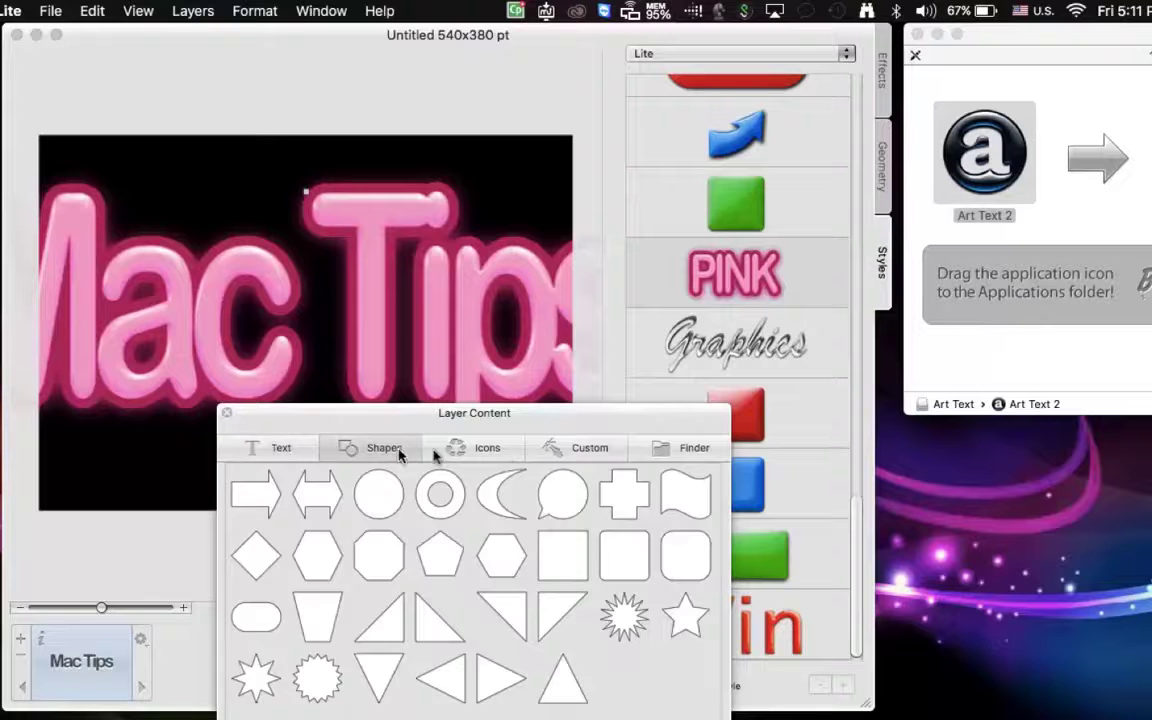
{"action": "left_click", "coordinate": [498, 452]}
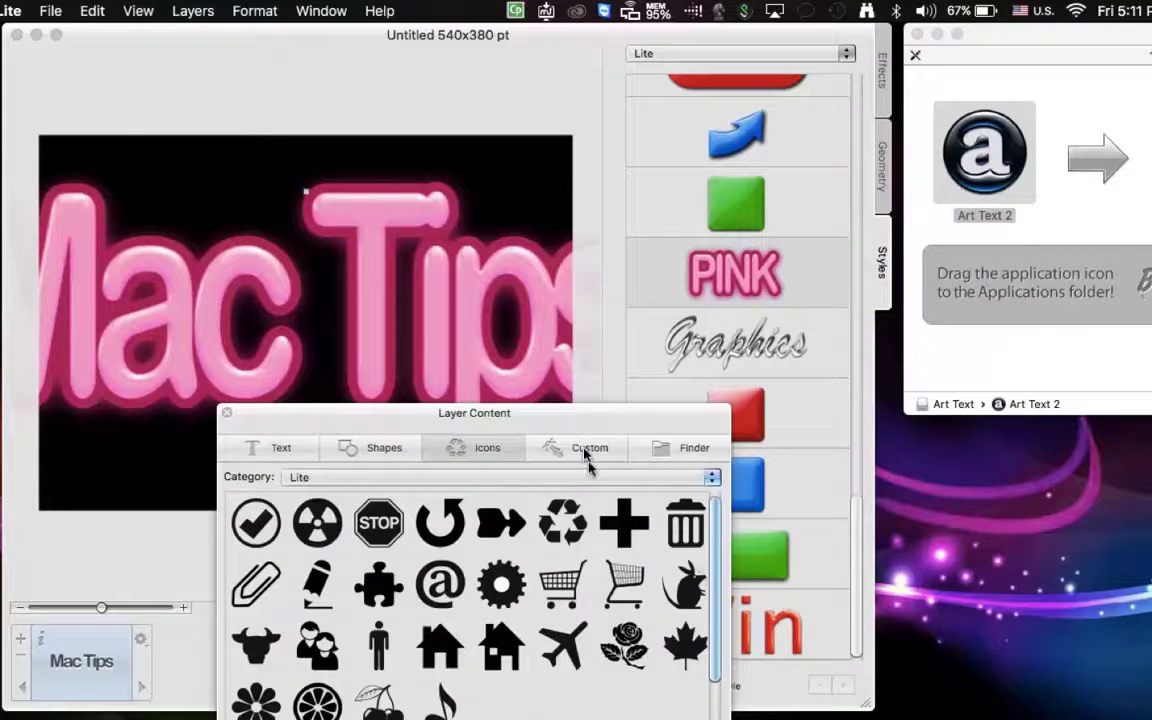
{"action": "scroll", "coordinate": [605, 583], "scroll_direction": "down", "scroll_amount": 1}
{"action": "left_click", "coordinate": [590, 448]}
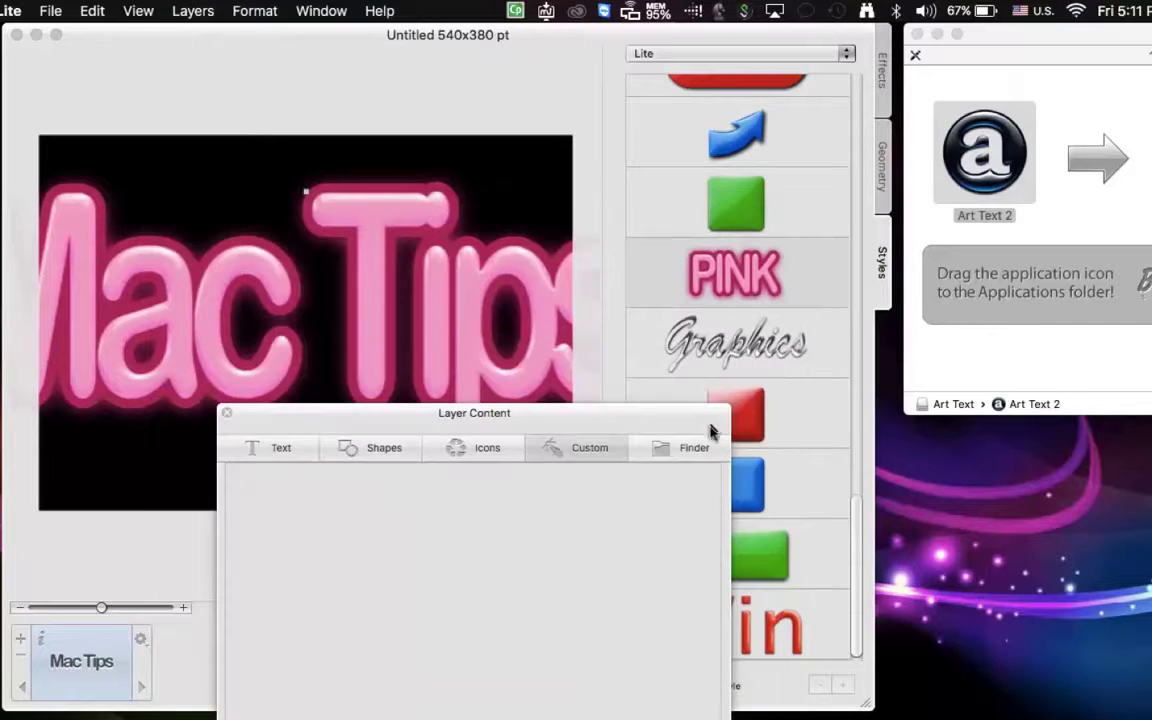
{"action": "left_click", "coordinate": [227, 414]}
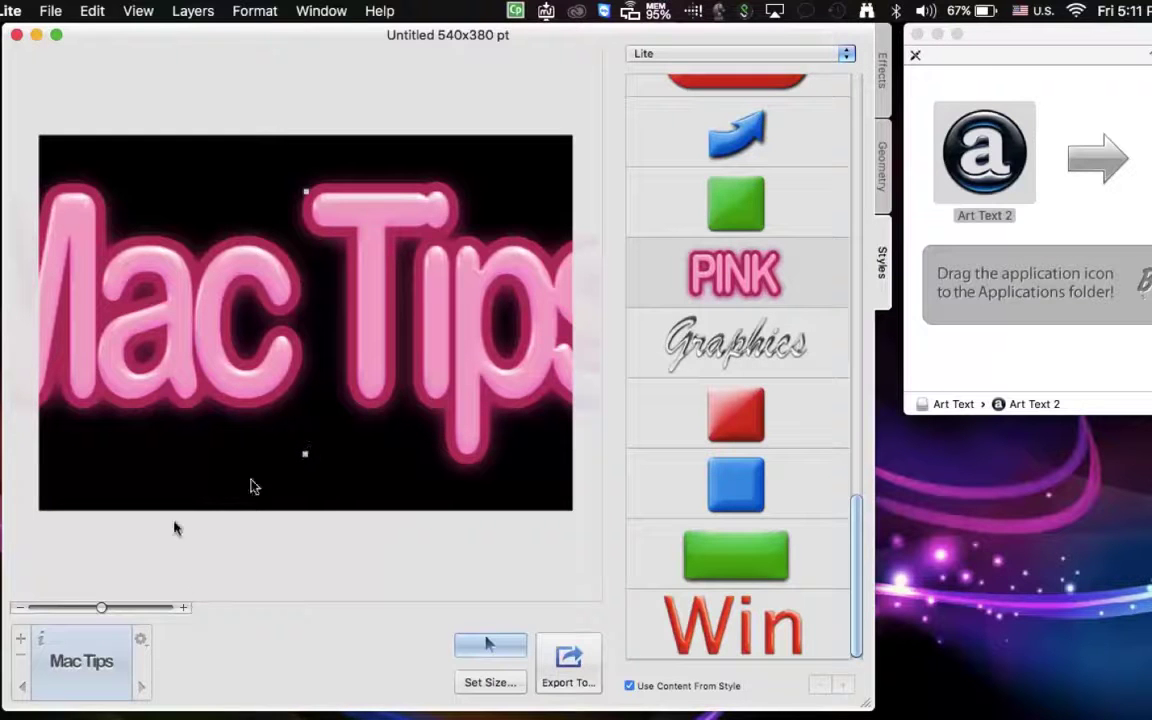
Step: Zoom out, then shrink and move the Mac Tips text fully inside the canvas
{"action": "mouse_move", "coordinate": [101, 608]}
{"action": "left_mouse_down"}
{"action": "mouse_move", "coordinate": [69, 609]}
{"action": "mouse_move", "coordinate": [103, 609]}
{"action": "mouse_move", "coordinate": [79, 607]}
{"action": "left_mouse_up"}
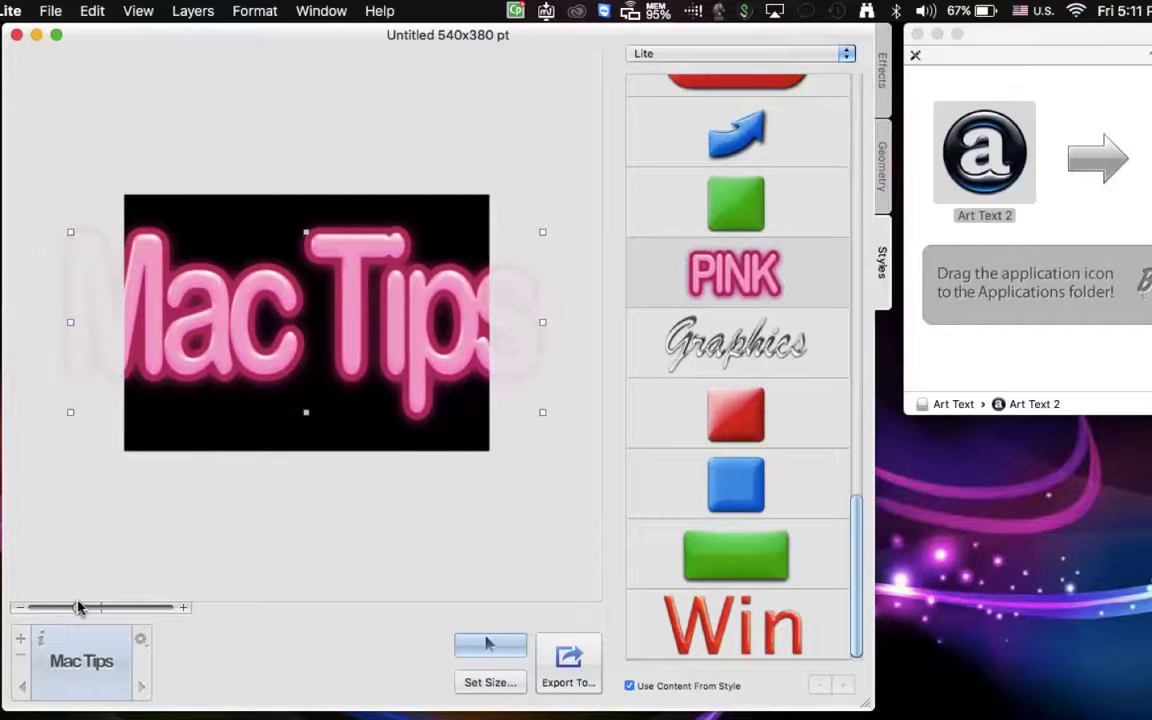
{"action": "left_click_drag", "start_coordinate": [545, 233], "coordinate": [461, 260]}
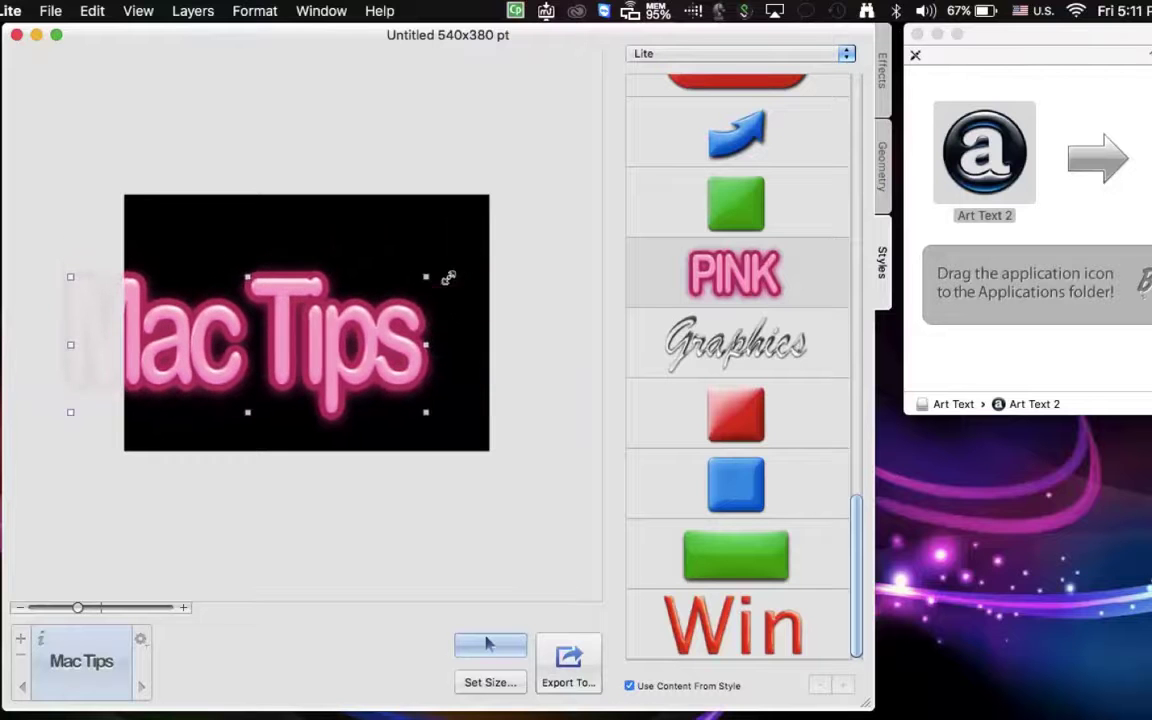
{"action": "left_click_drag", "start_coordinate": [322, 299], "coordinate": [418, 315]}
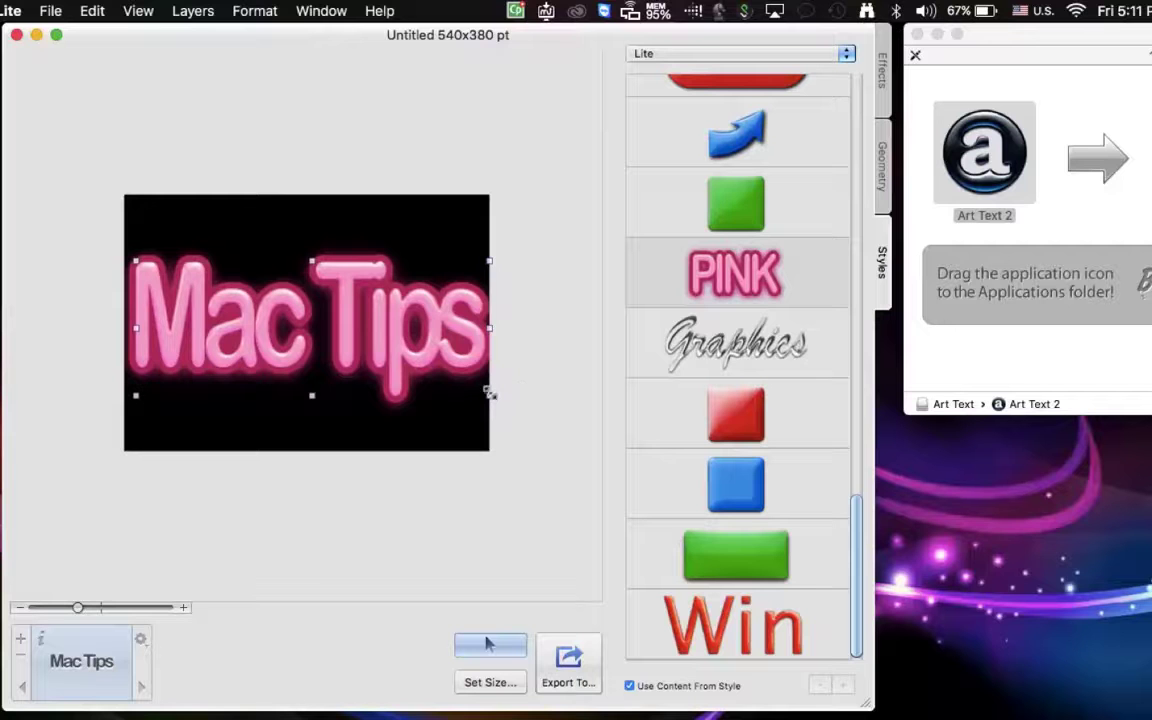
{"action": "mouse_move", "coordinate": [488, 394]}
{"action": "left_mouse_down"}
{"action": "mouse_move", "coordinate": [463, 371]}
{"action": "mouse_move", "coordinate": [489, 383]}
{"action": "left_mouse_up"}
Step: Break the layer text into two lines, Mac above Tips
{"action": "double_click", "coordinate": [88, 665]}
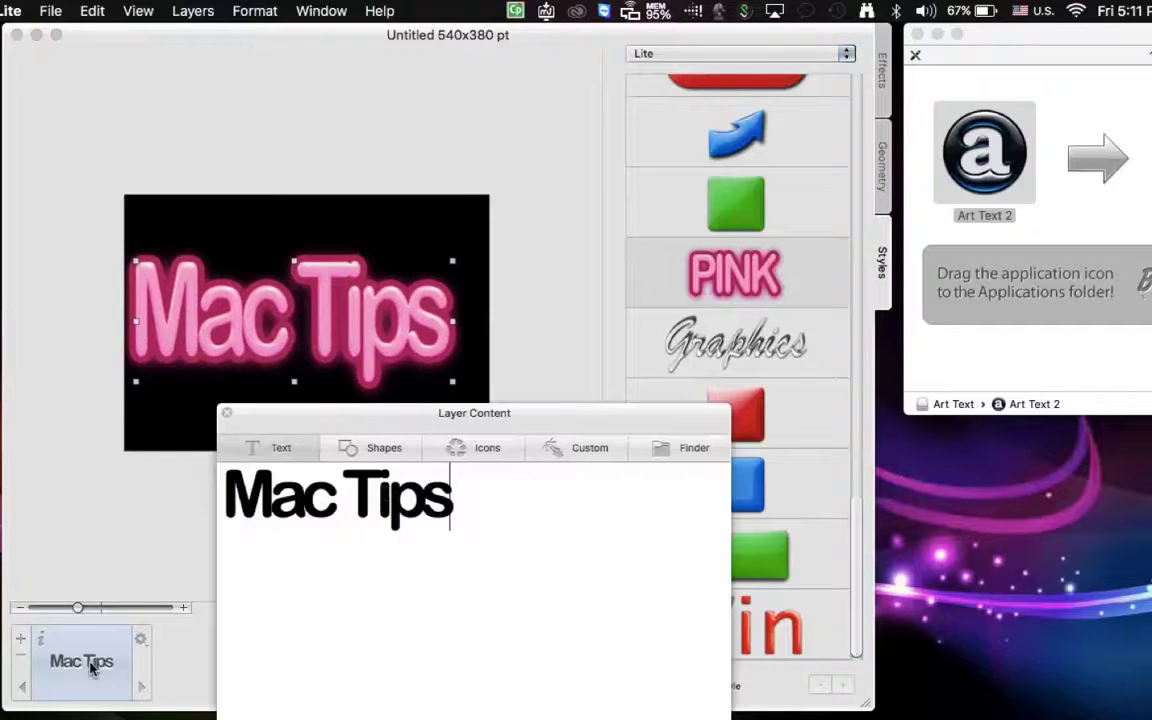
{"action": "left_click", "coordinate": [343, 495]}
{"action": "key", "text": "Return"}
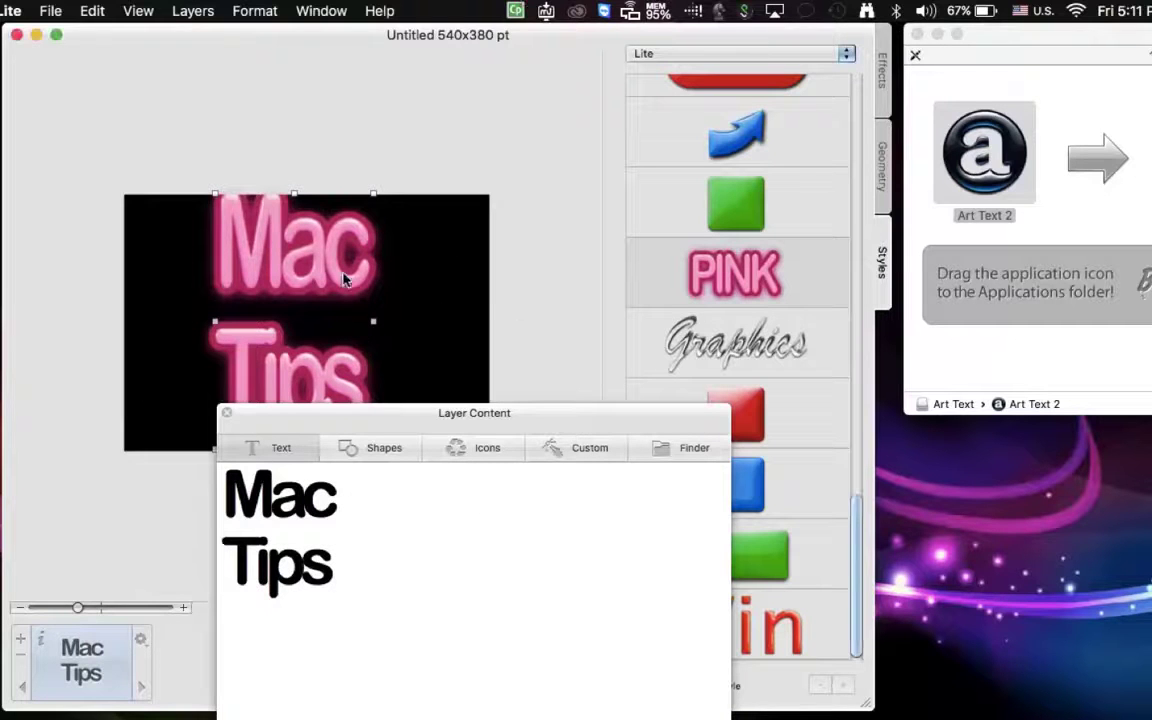
{"action": "left_click", "coordinate": [228, 414]}
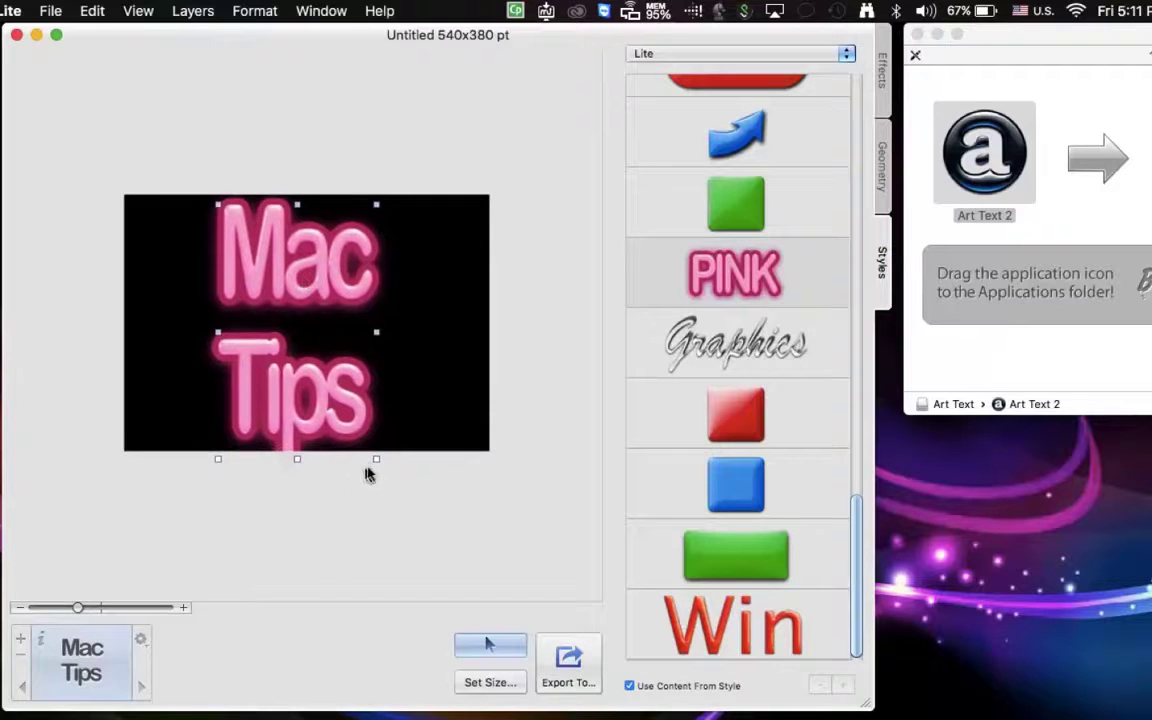
Step: Shrink the two-line text, centre it on the canvas, and apply the Graphics preset style
{"action": "left_click_drag", "start_coordinate": [408, 404], "coordinate": [416, 403]}
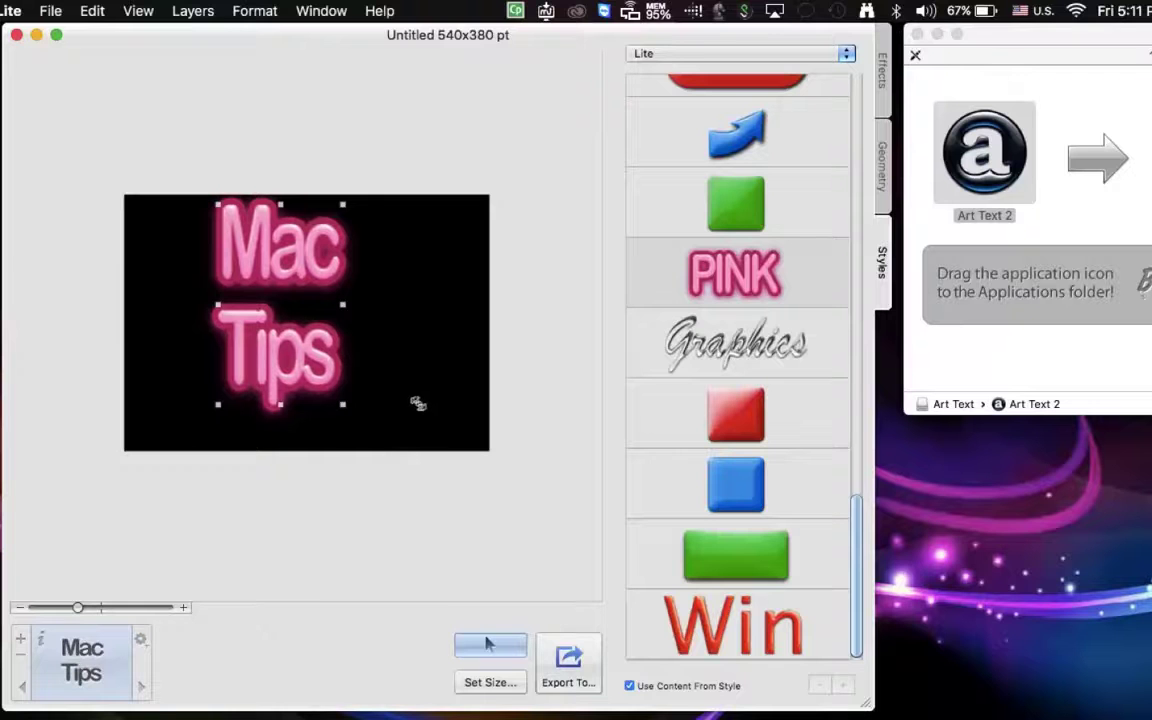
{"action": "left_click_drag", "start_coordinate": [318, 285], "coordinate": [352, 303]}
{"action": "left_click", "coordinate": [710, 350]}
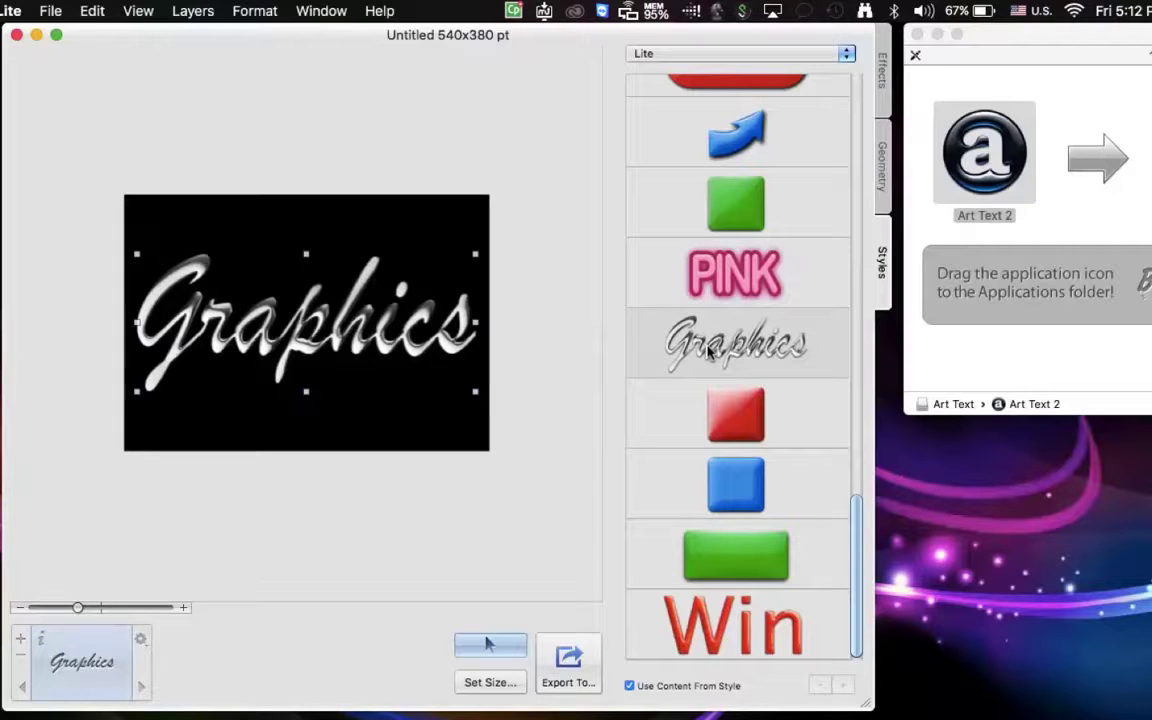
Step: Try the red square and BANANA Lite presets, then settle on the COFFEE CLUB style
{"action": "left_click", "coordinate": [739, 418]}
{"action": "scroll", "coordinate": [740, 425], "scroll_direction": "up", "scroll_amount": 3}
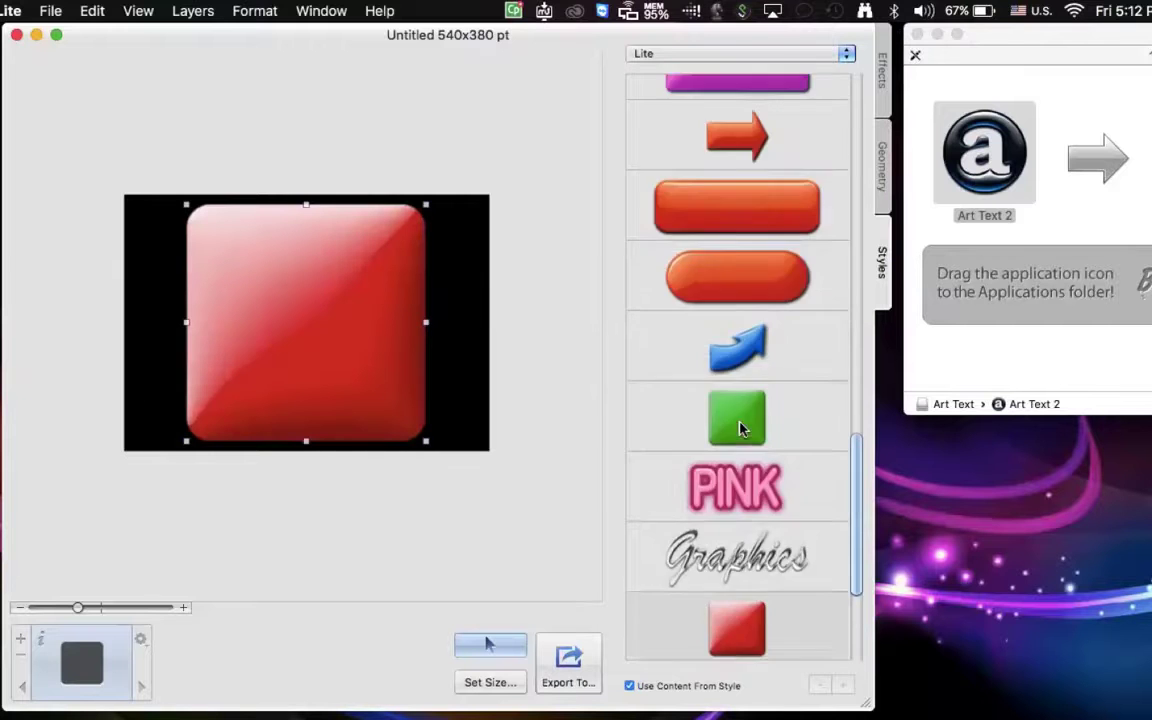
{"action": "scroll", "coordinate": [740, 428], "scroll_direction": "up", "scroll_amount": 10}
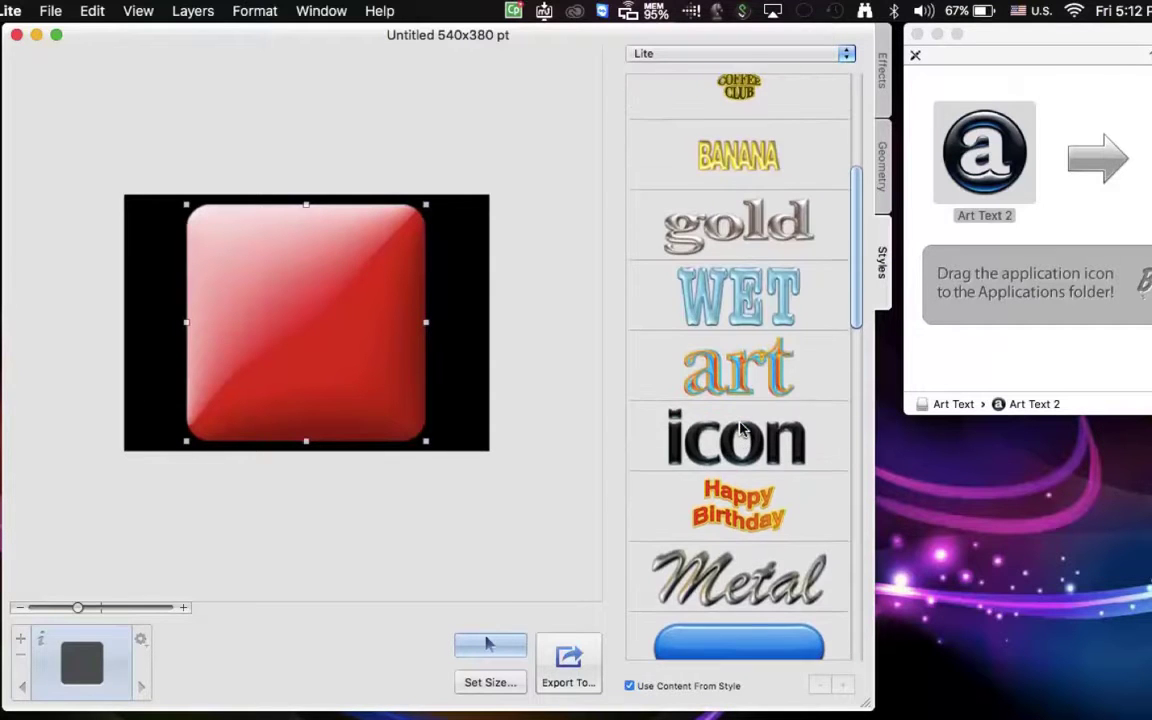
{"action": "scroll", "coordinate": [757, 285], "scroll_direction": "up", "scroll_amount": 3}
{"action": "left_click", "coordinate": [757, 283]}
{"action": "left_click", "coordinate": [682, 200]}
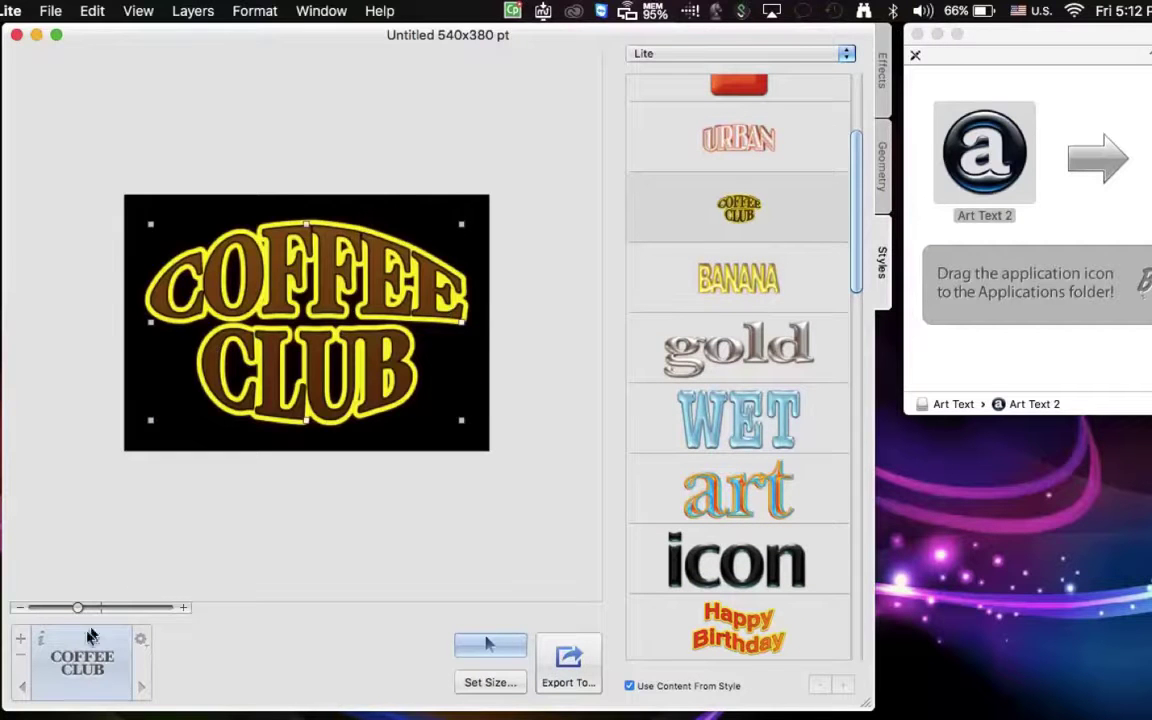
Step: Retype the layer content so the lettering reads 'Mac' over 'Tips', then close the editor
{"action": "double_click", "coordinate": [80, 668]}
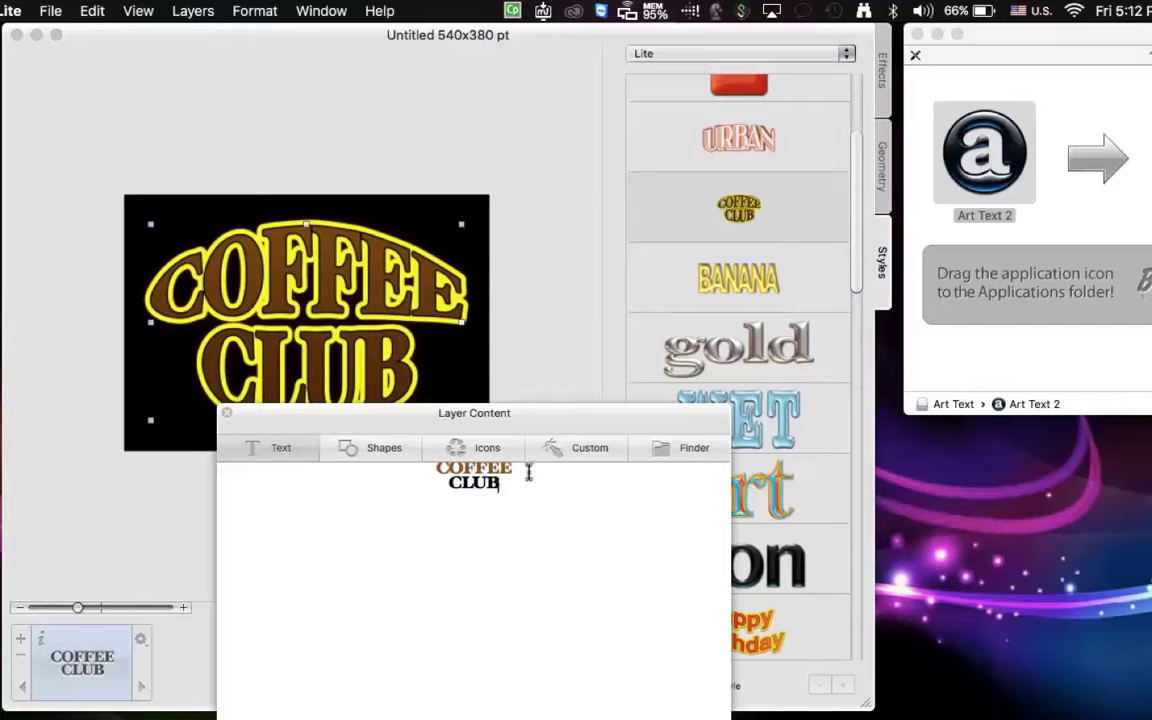
{"action": "type", "text": "Mac"}
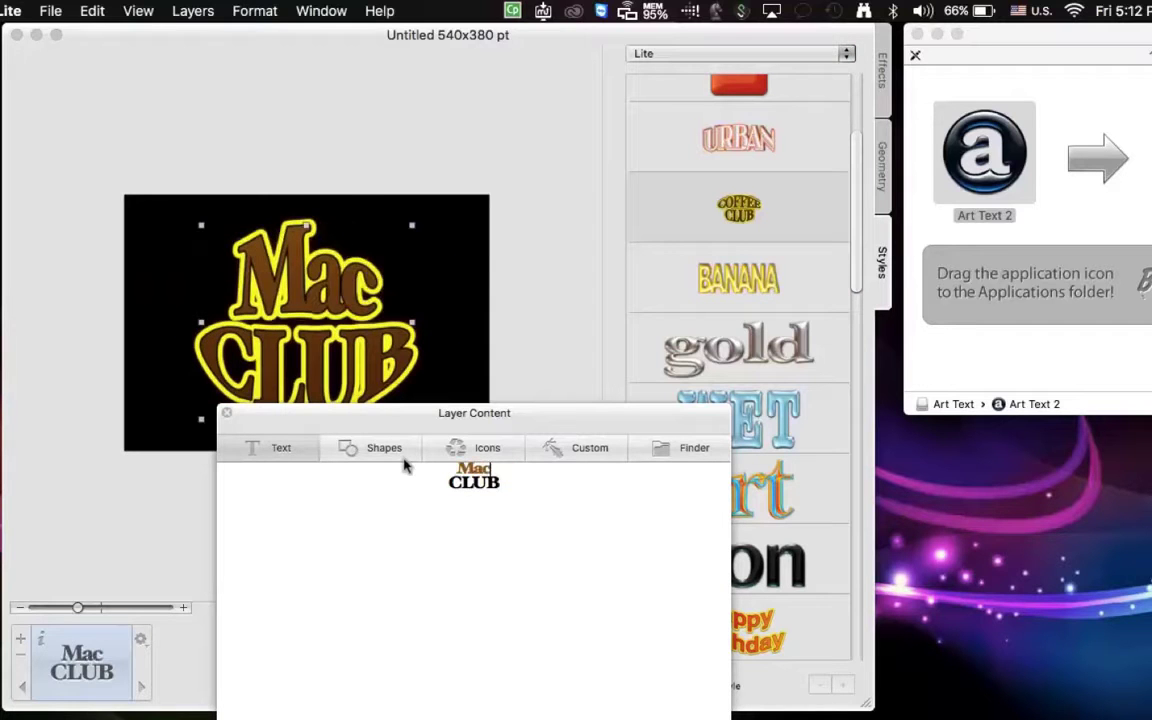
{"action": "left_click_drag", "start_coordinate": [513, 484], "coordinate": [435, 482]}
{"action": "type", "text": "Tips"}
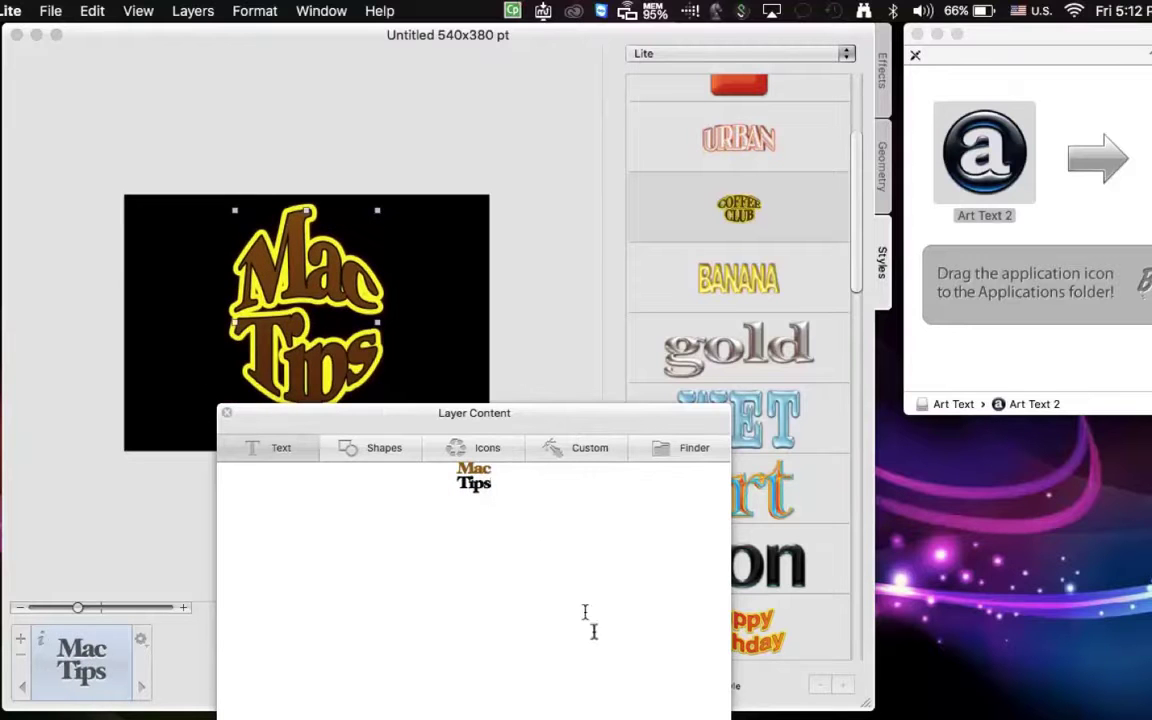
{"action": "left_click_drag", "start_coordinate": [262, 414], "coordinate": [268, 481]}
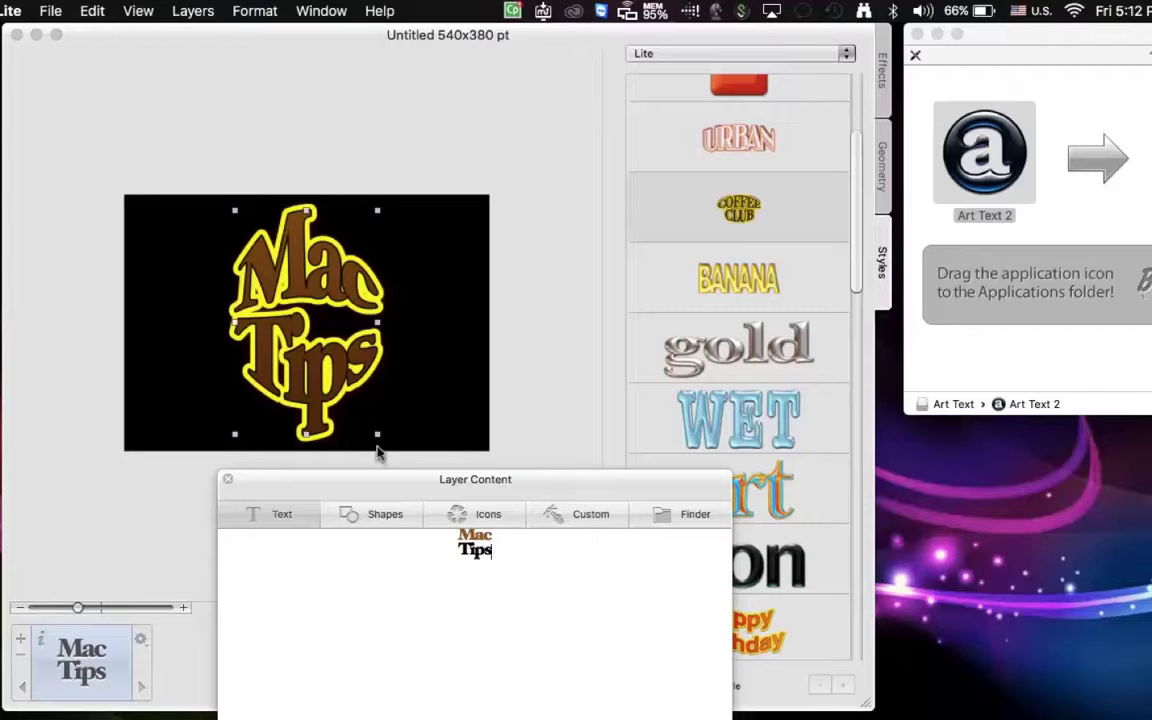
{"action": "left_click", "coordinate": [378, 444]}
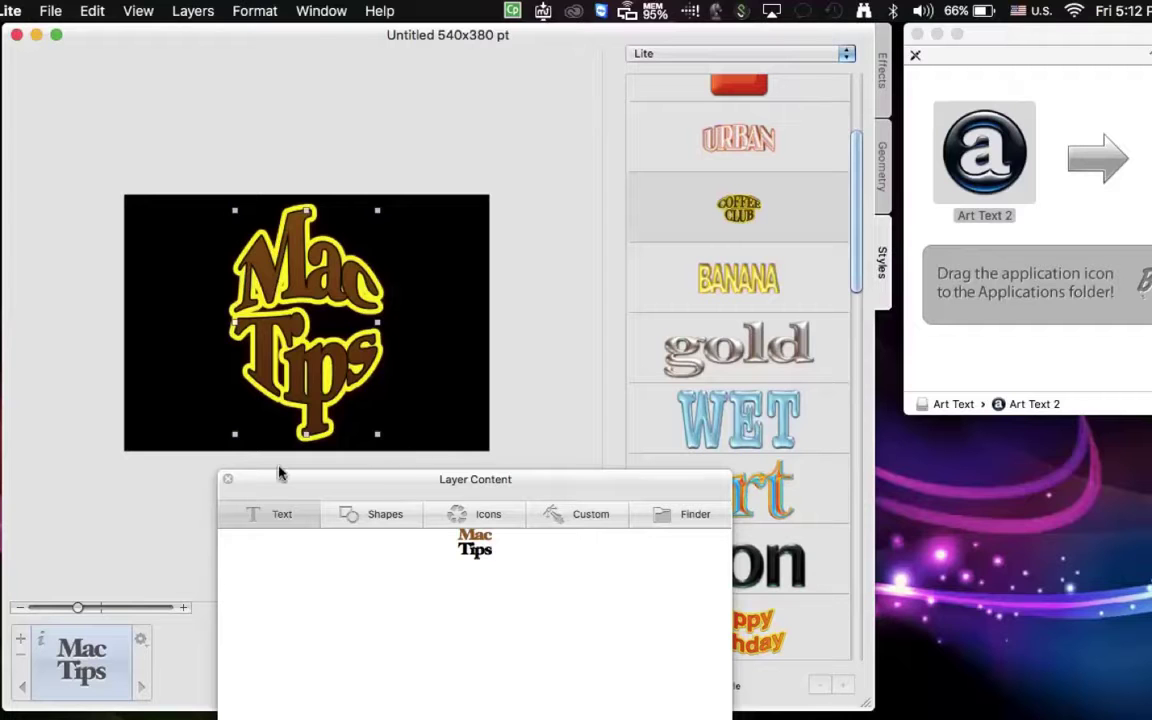
{"action": "left_click", "coordinate": [227, 480]}
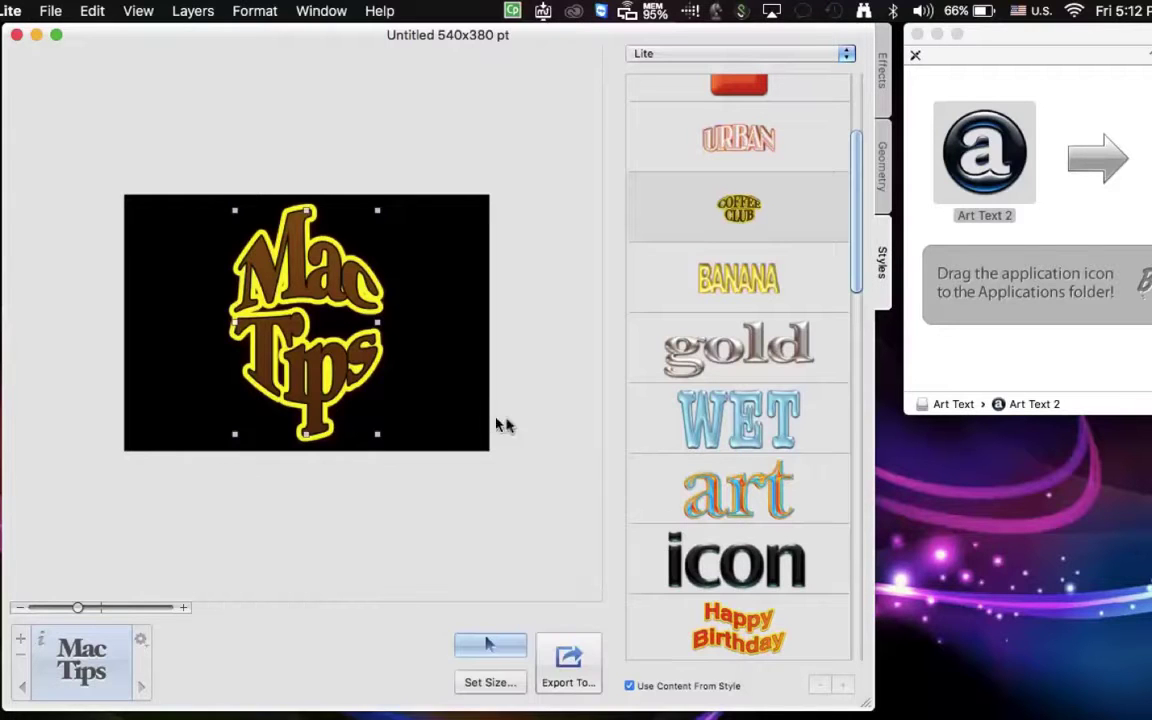
Step: Apply the orange and blue art preset, retype its text as 'Mac', and shrink it onto the canvas
{"action": "left_click", "coordinate": [725, 571]}
{"action": "left_click", "coordinate": [702, 480]}
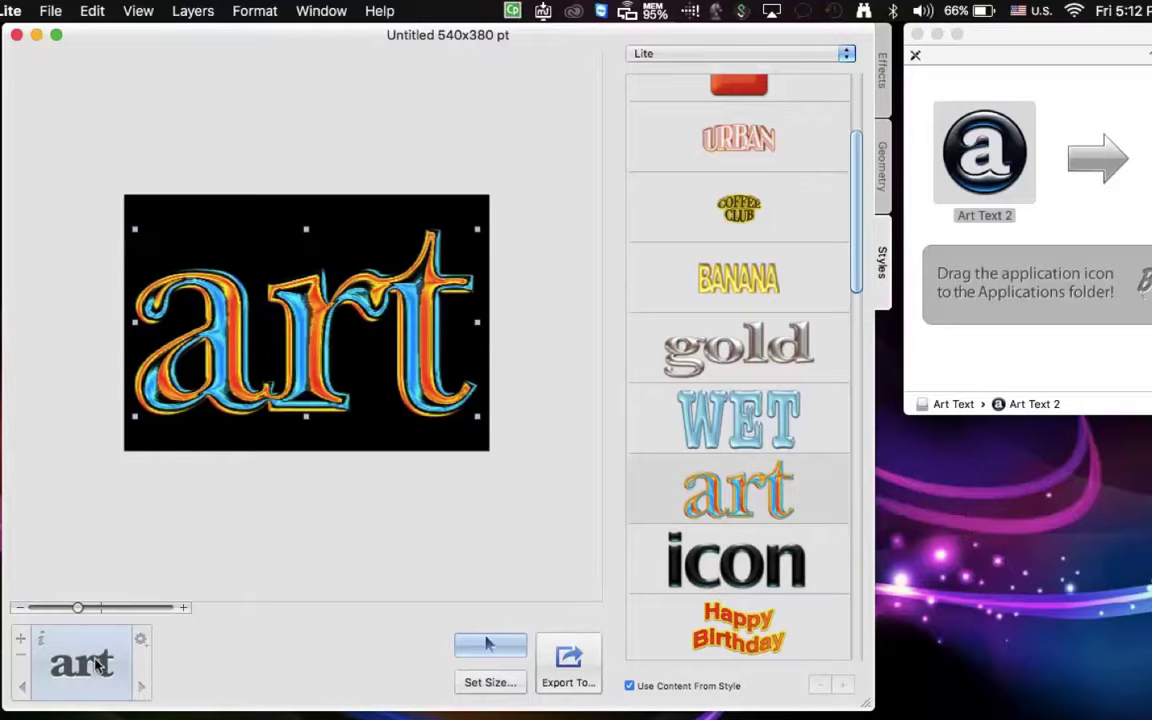
{"action": "double_click", "coordinate": [98, 668]}
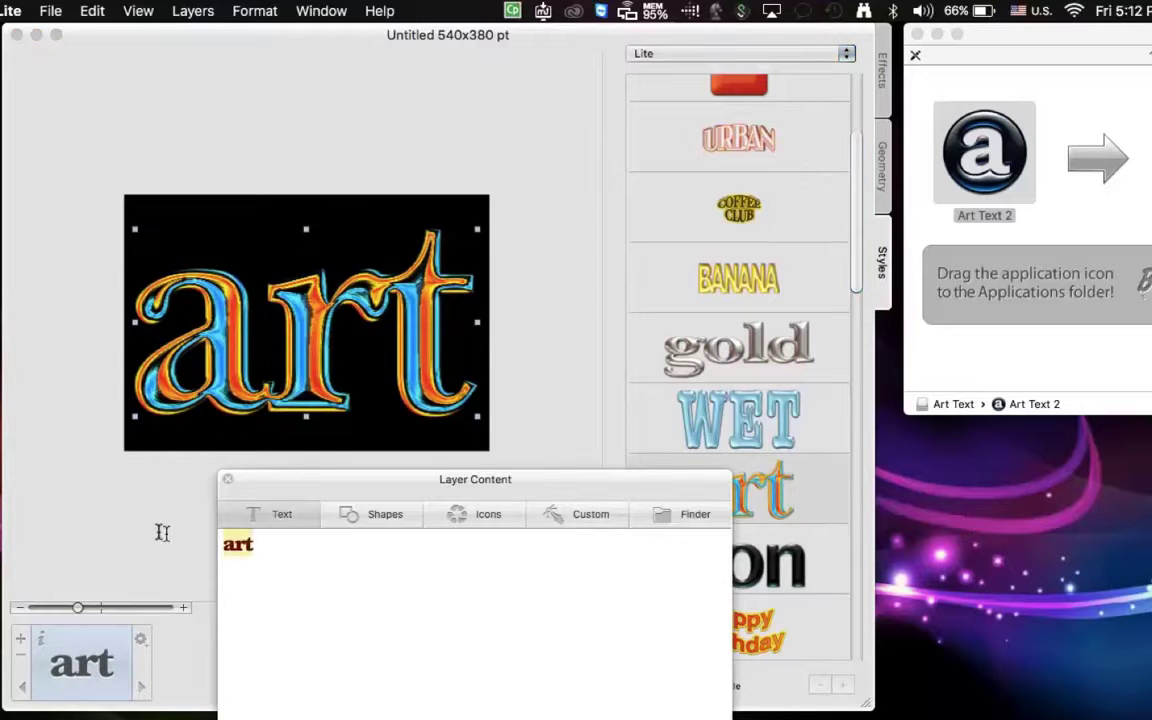
{"action": "type", "text": "Ma"}
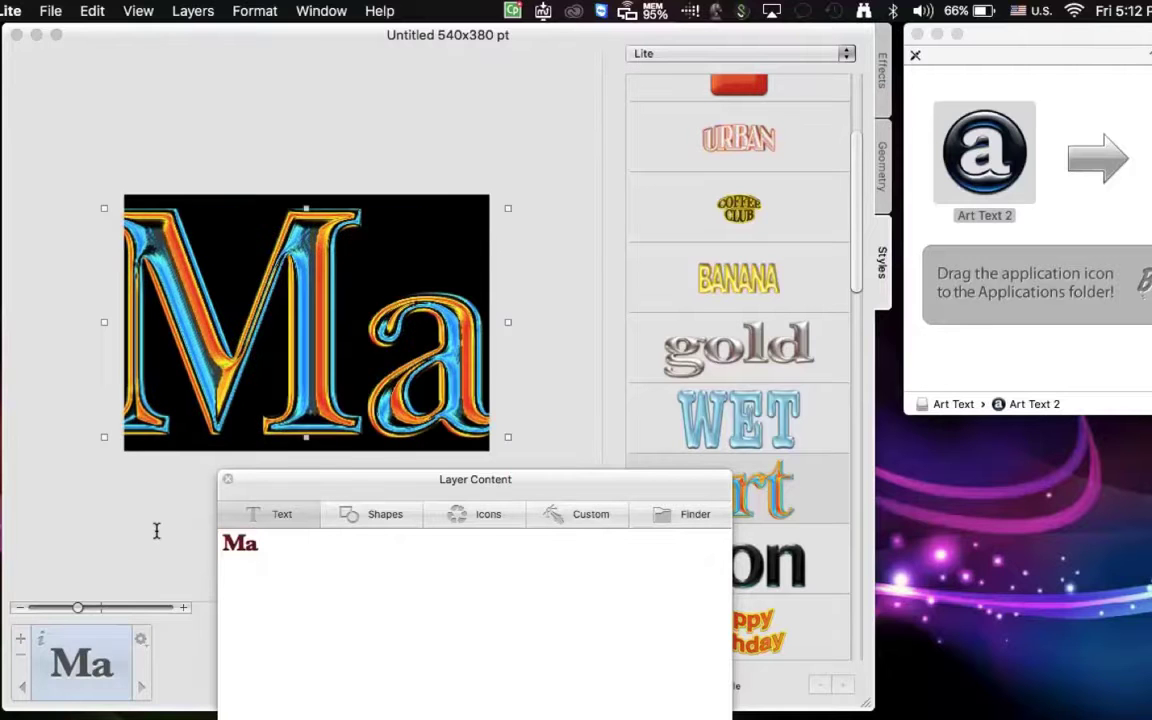
{"action": "type", "text": "c"}
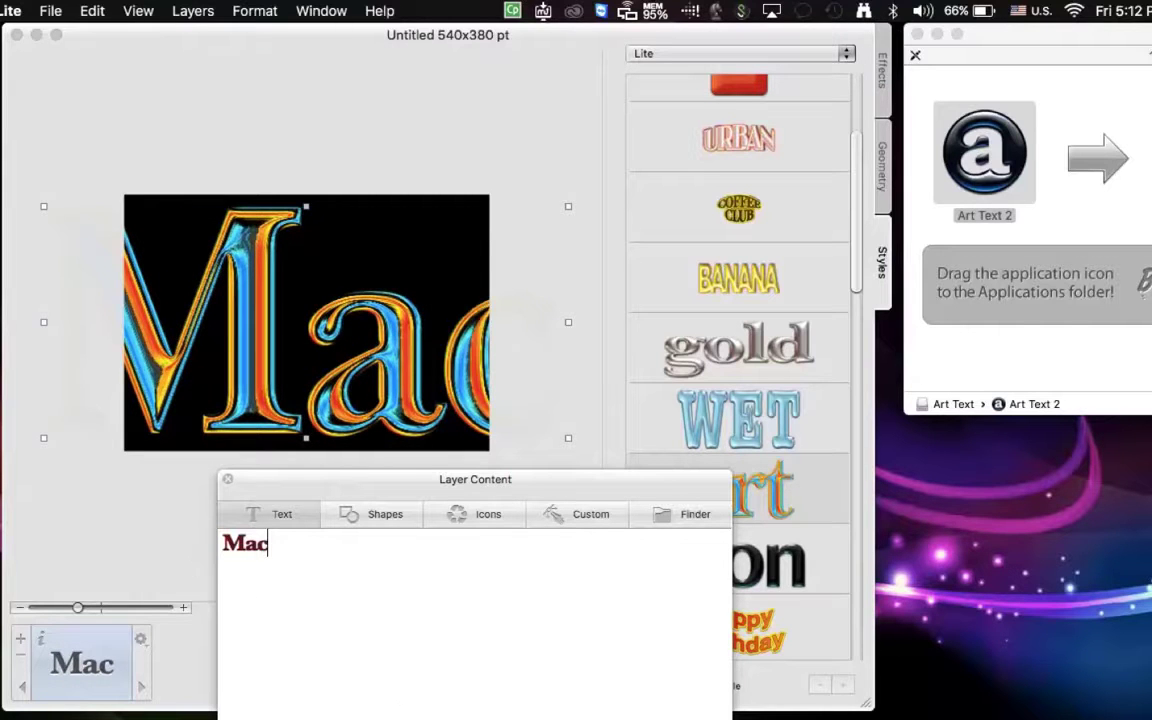
{"action": "left_click", "coordinate": [227, 479]}
{"action": "left_click_drag", "start_coordinate": [568, 206], "coordinate": [414, 274]}
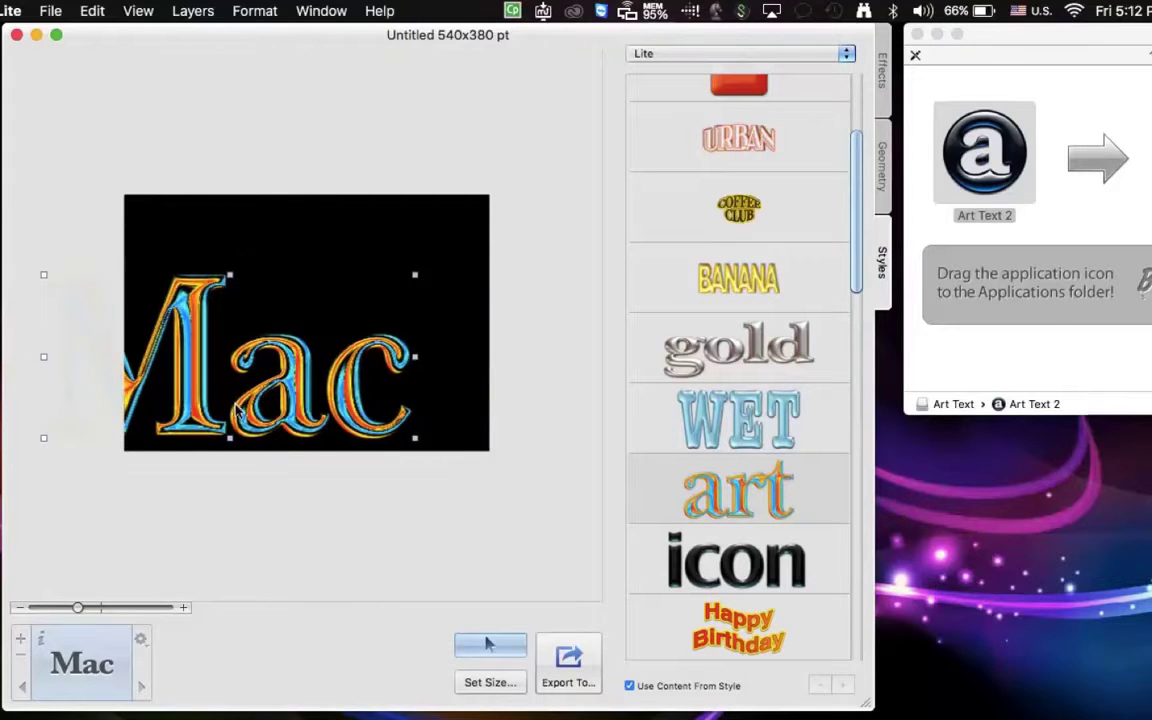
{"action": "left_click_drag", "start_coordinate": [182, 378], "coordinate": [257, 391]}
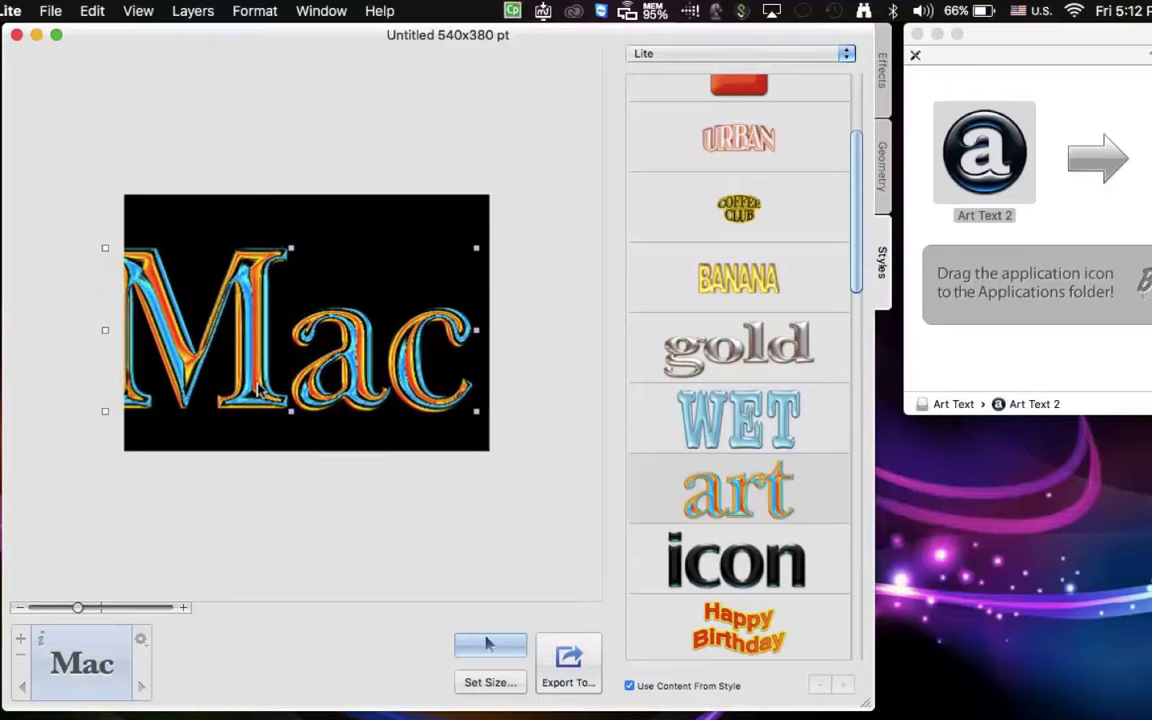
Step: Set the document size to 10 × 10 inches, width and height both 10
{"action": "left_click", "coordinate": [508, 684]}
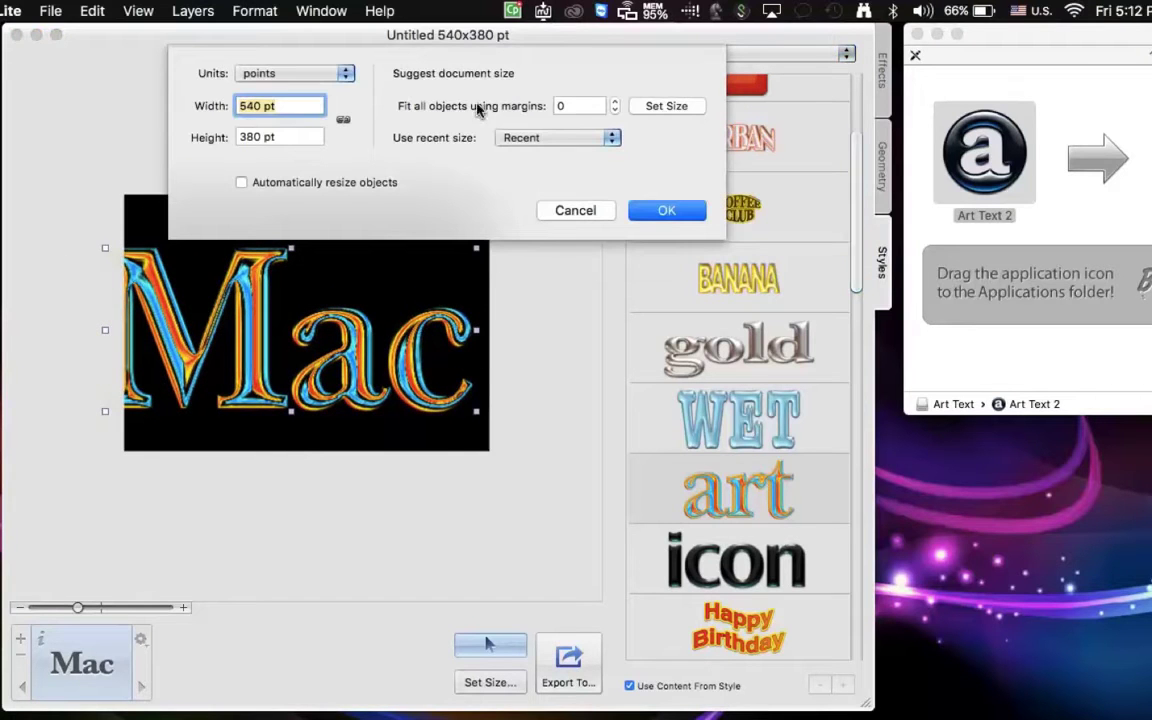
{"action": "left_click", "coordinate": [322, 80]}
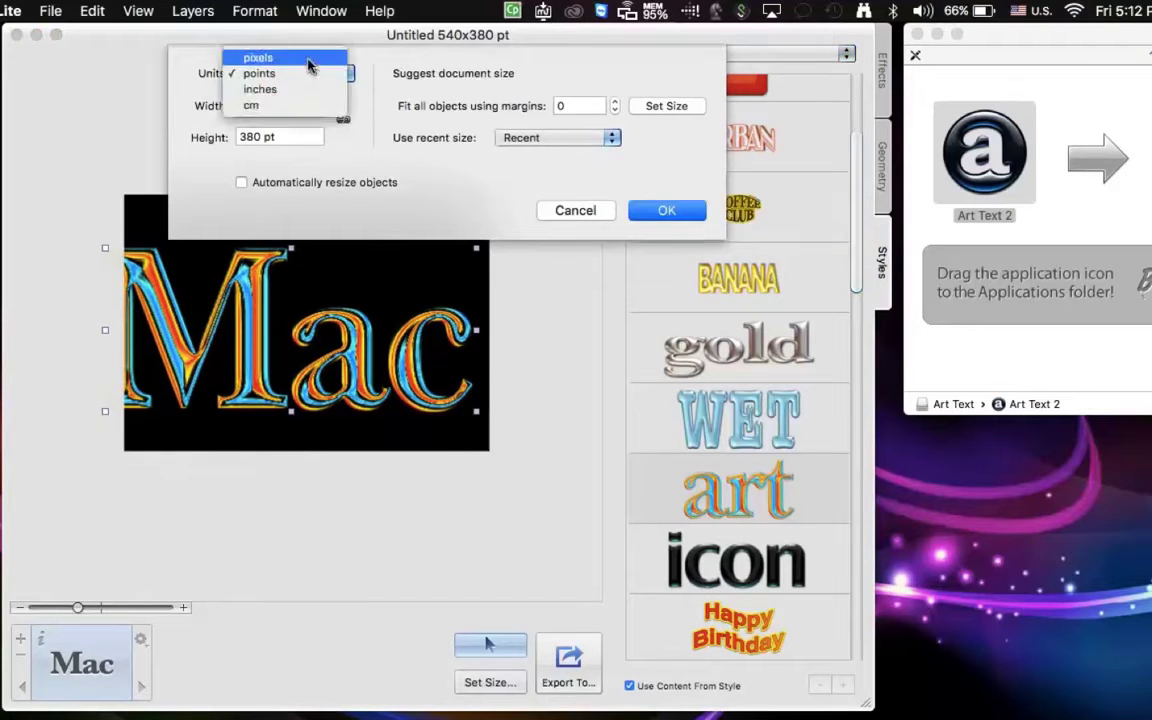
{"action": "left_click", "coordinate": [291, 94]}
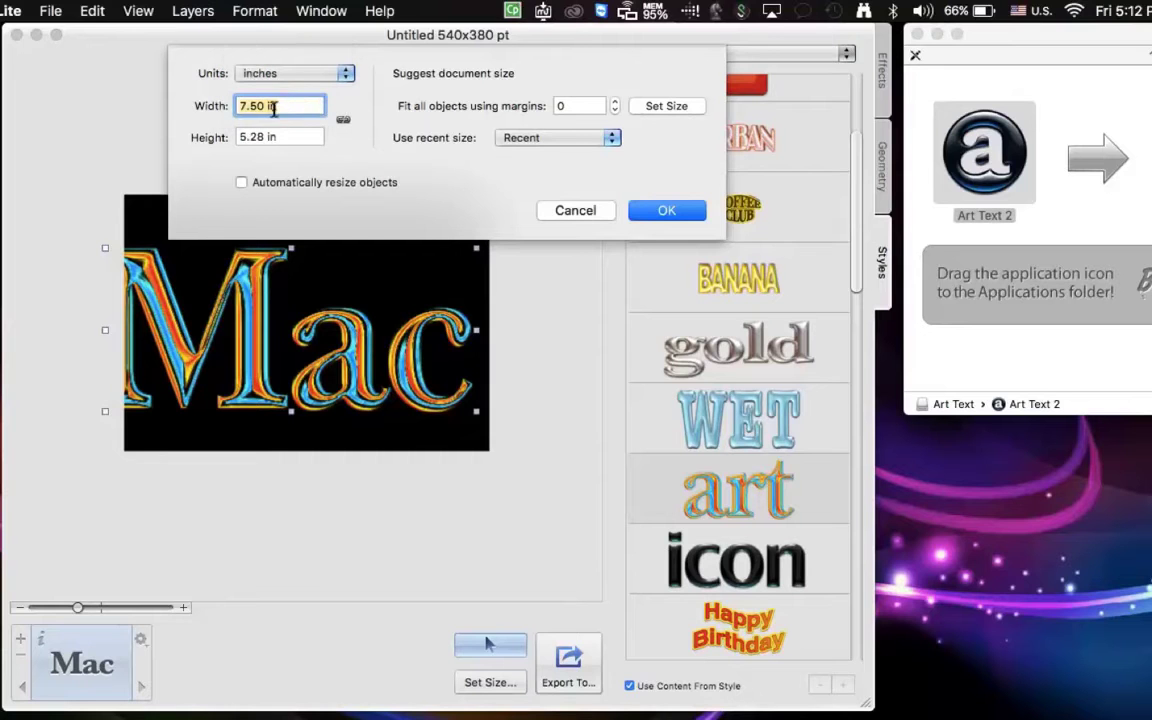
{"action": "type", "text": "10"}
{"action": "key", "text": "Tab"}
{"action": "type", "text": "10"}
{"action": "key", "text": "Tab"}
{"action": "key", "text": "Return"}
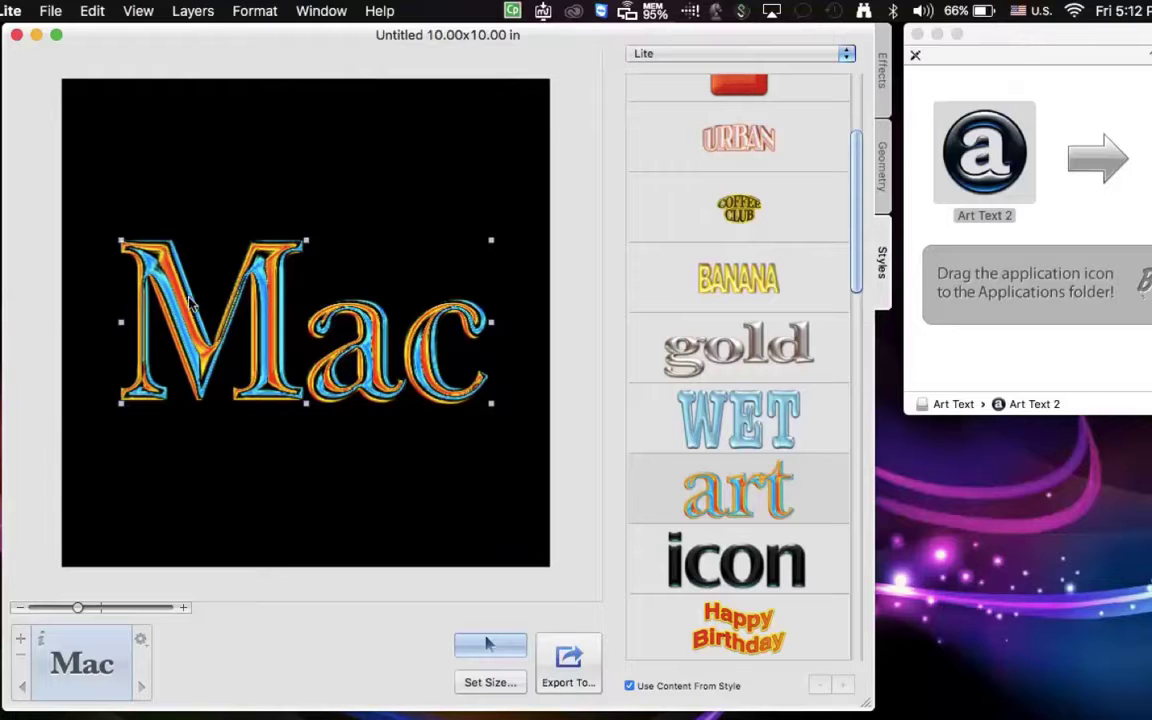
Step: Enlarge the 'Mac' lettering slightly and centre it on the 10 × 10 in canvas
{"action": "mouse_move", "coordinate": [491, 405]}
{"action": "left_mouse_down"}
{"action": "mouse_move", "coordinate": [506, 340]}
{"action": "mouse_move", "coordinate": [509, 412]}
{"action": "left_mouse_up"}
{"action": "left_click_drag", "start_coordinate": [393, 397], "coordinate": [383, 397]}
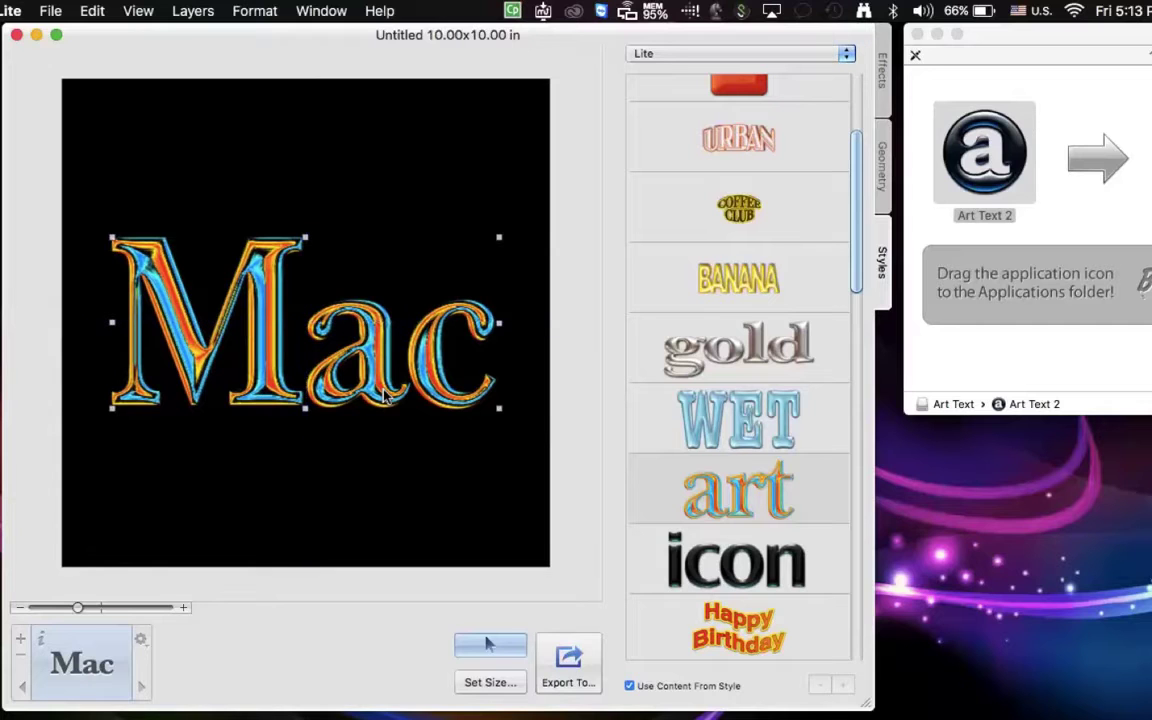